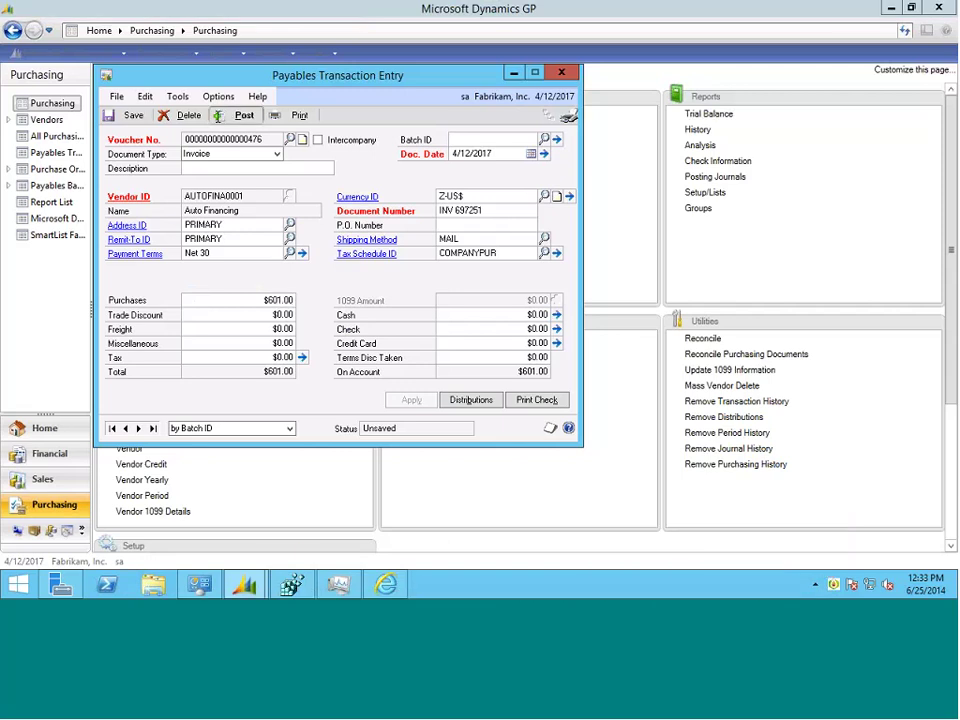
# - Post the Auto Financing invoice in Dynamics GP and switch to MineralTree in the browser
pyautogui.click(220, 116)
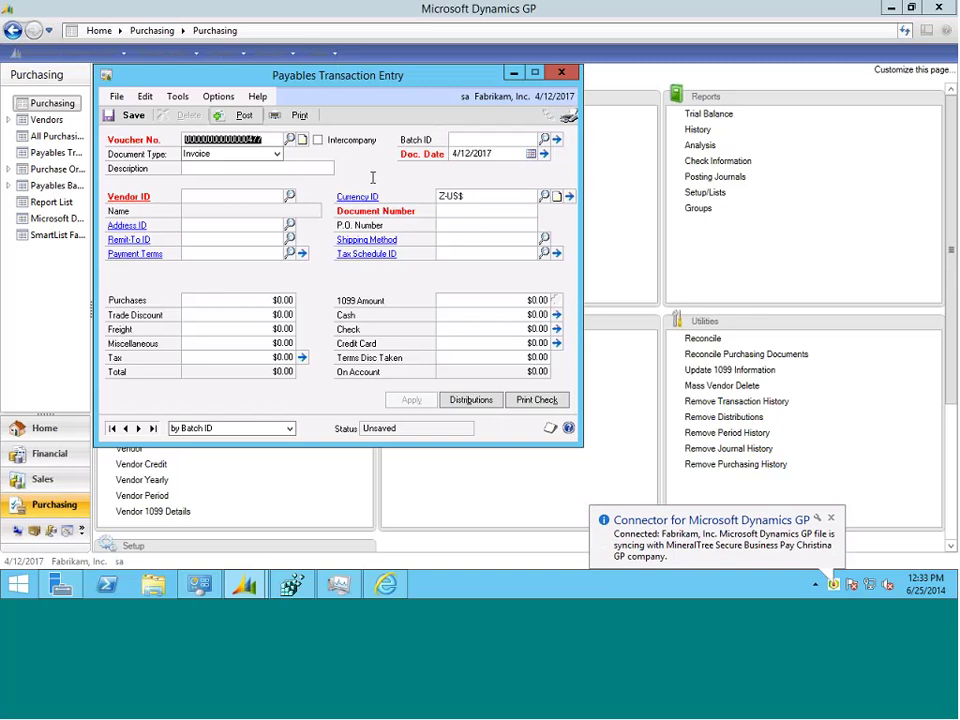
pyautogui.hotkey('ctrl', 'Right')
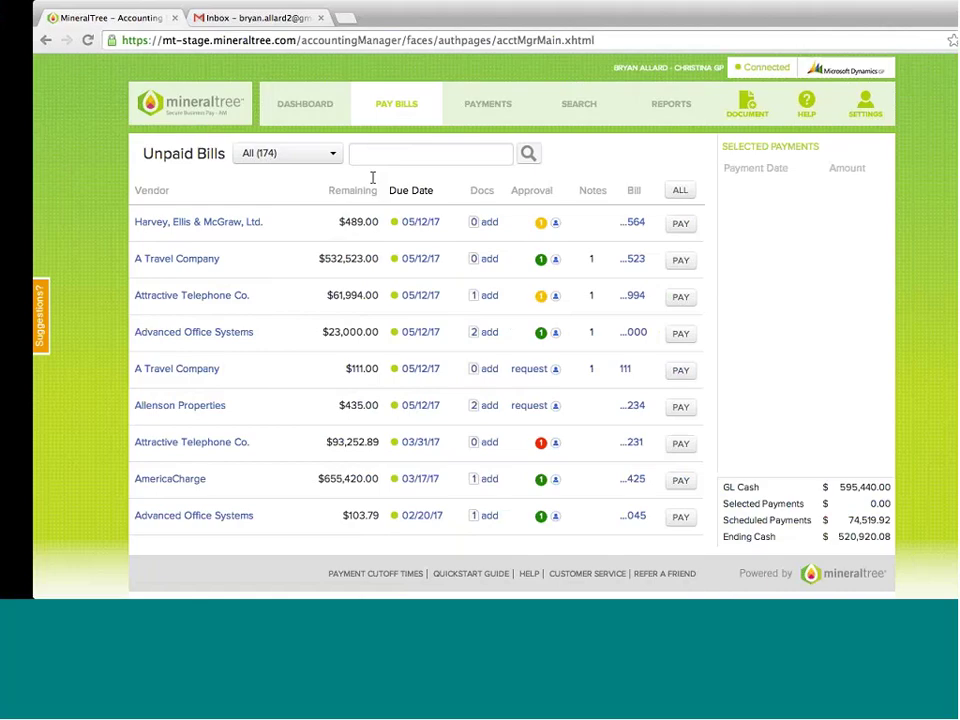
# - Refresh the unpaid bills and request approval for the $435.00 Allenson Properties bill
pyautogui.click(374, 113)
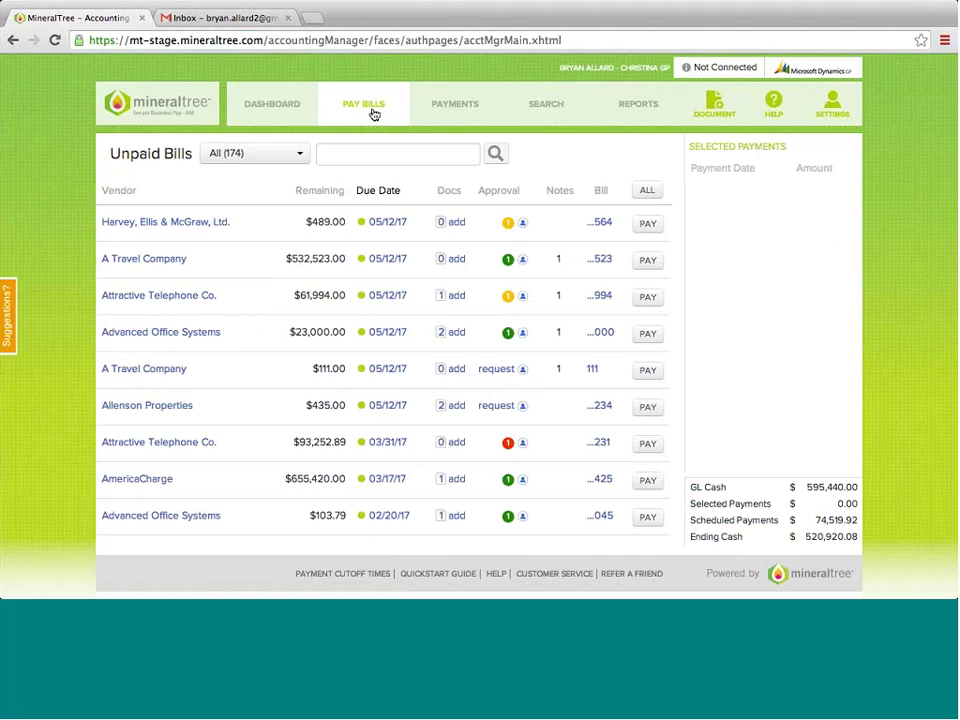
pyautogui.click(374, 113)
pyautogui.moveTo(510, 224)
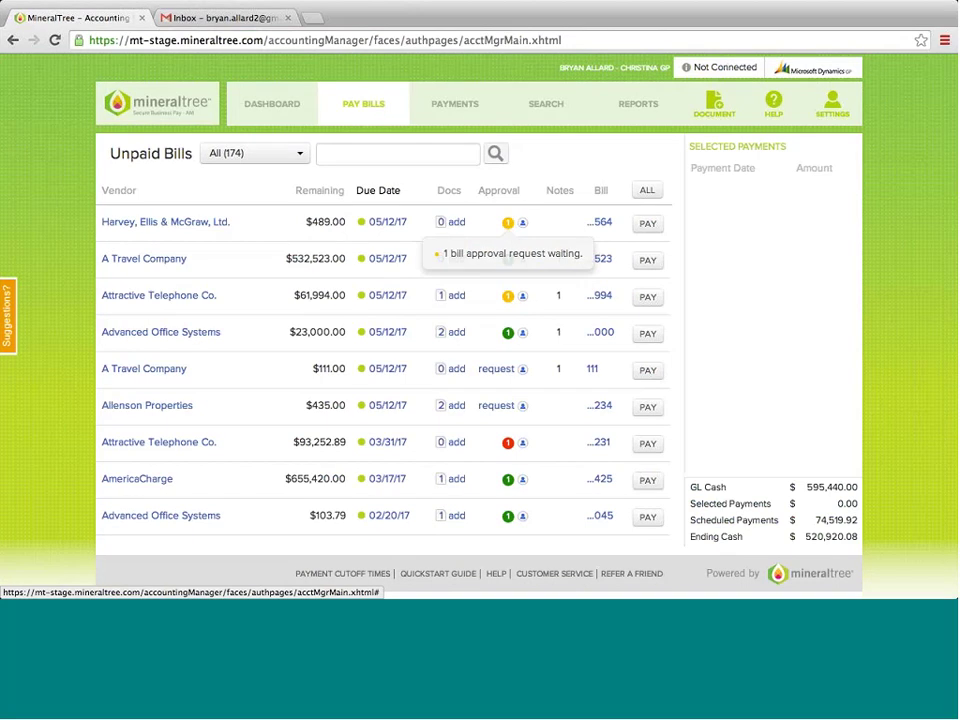
pyautogui.click(524, 408)
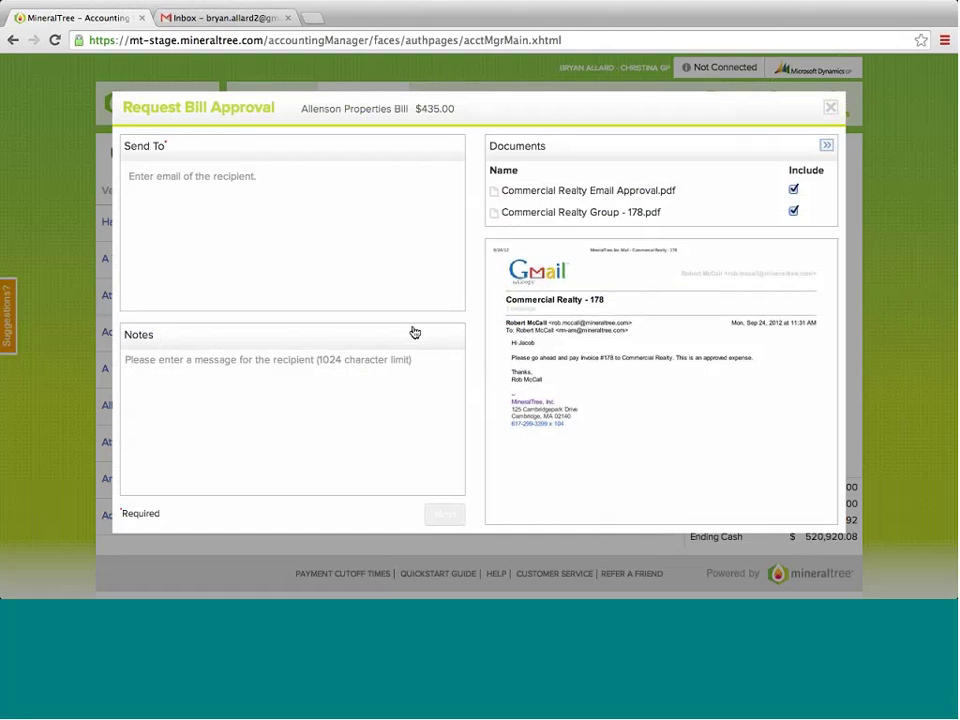
# - Send the Allenson Properties approval request to the suggested approver and close the confirmation
pyautogui.click(213, 172)
pyautogui.write('br')
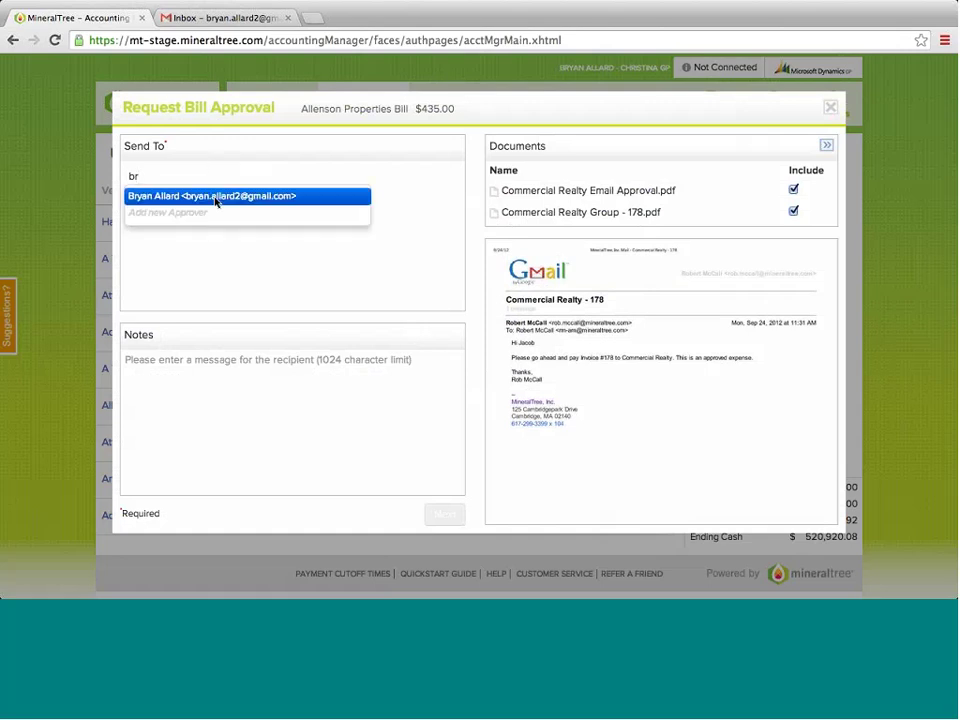
pyautogui.click(215, 197)
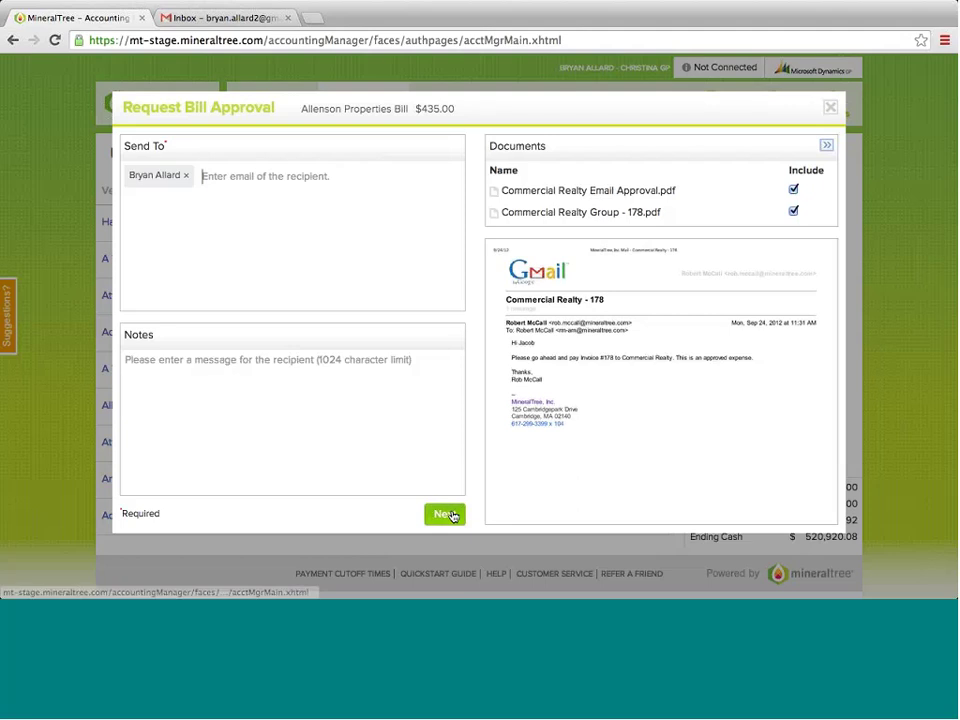
pyautogui.click(450, 514)
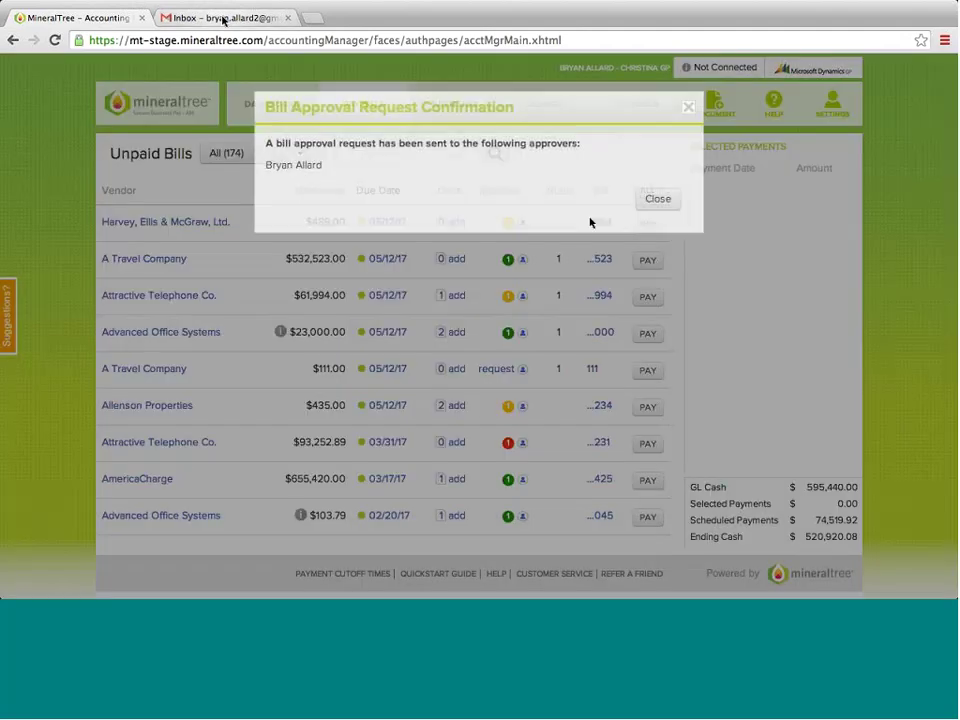
pyautogui.click(662, 200)
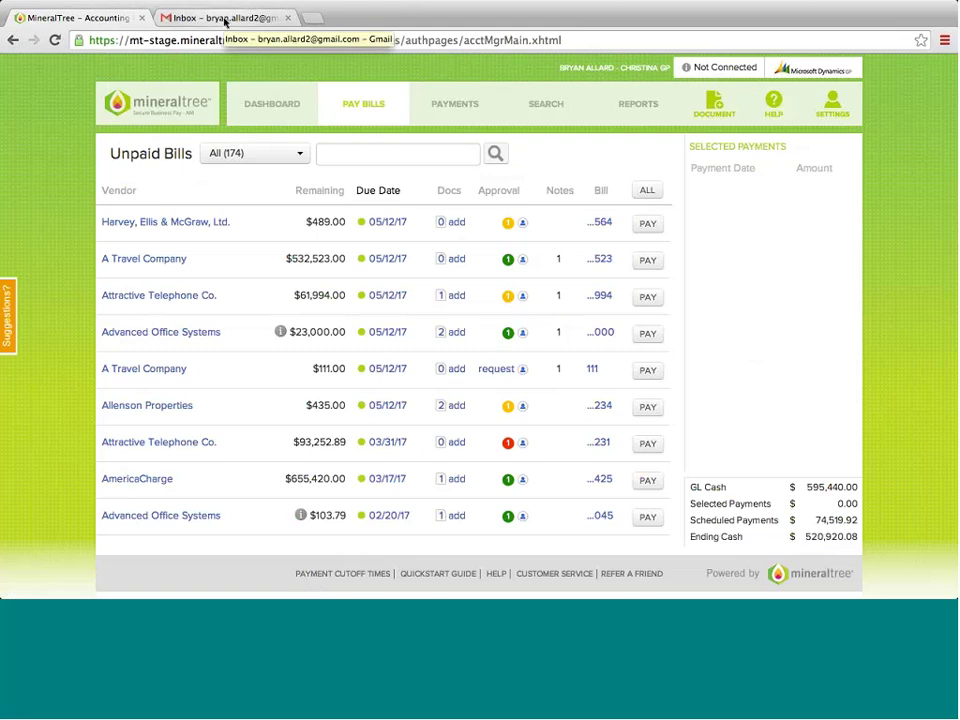
# - In Gmail, read the newest Bill Approval Request email and preview its attachment
pyautogui.click(225, 20)
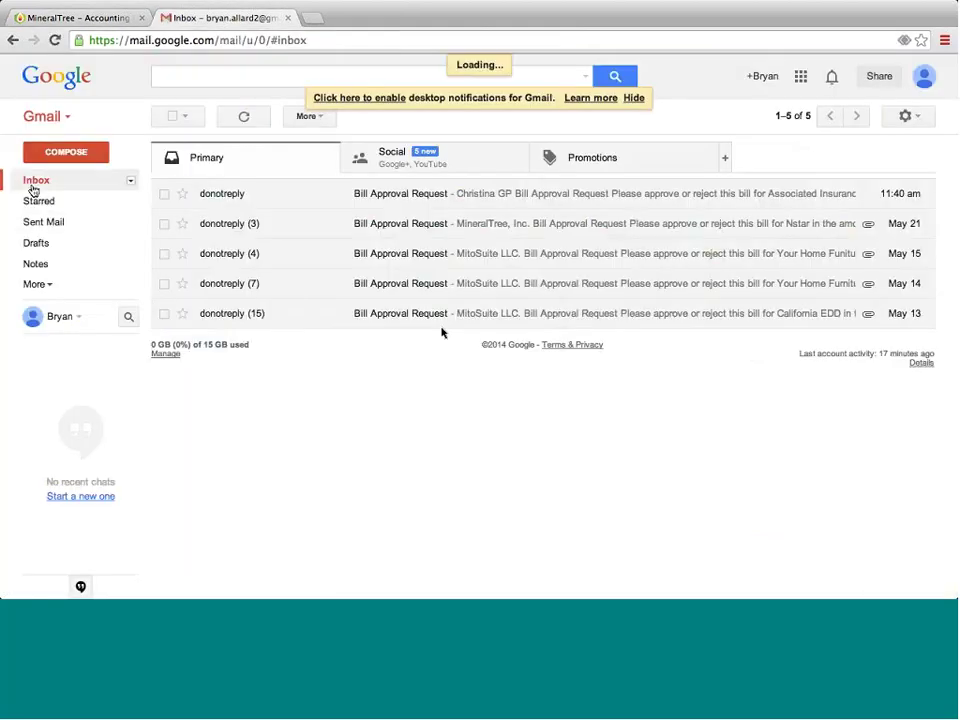
pyautogui.click(409, 195)
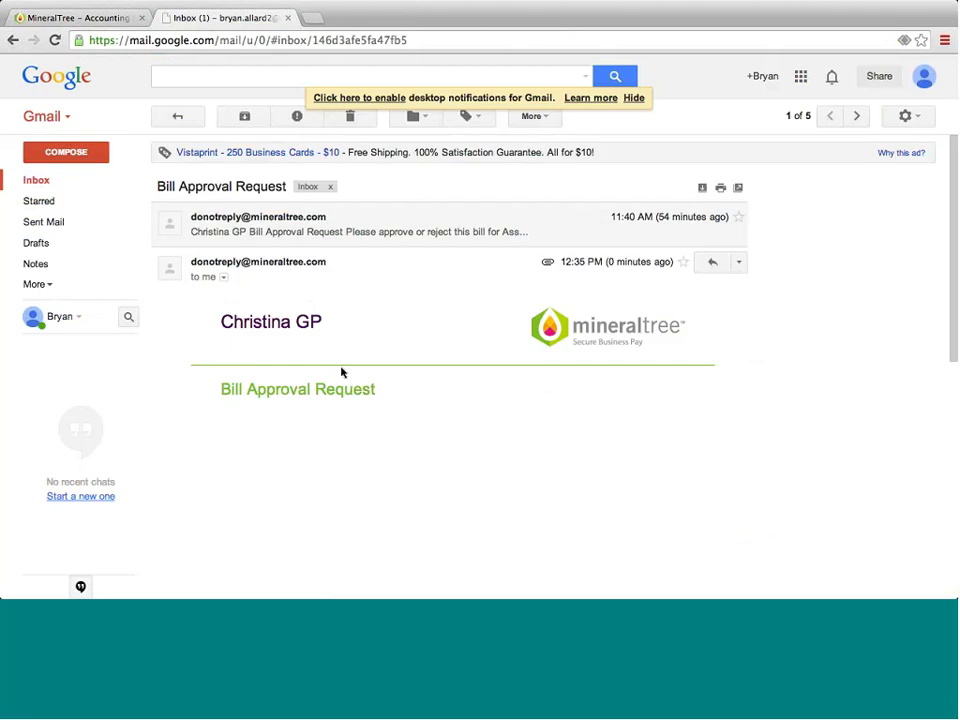
pyautogui.scroll(-3, 339, 371)
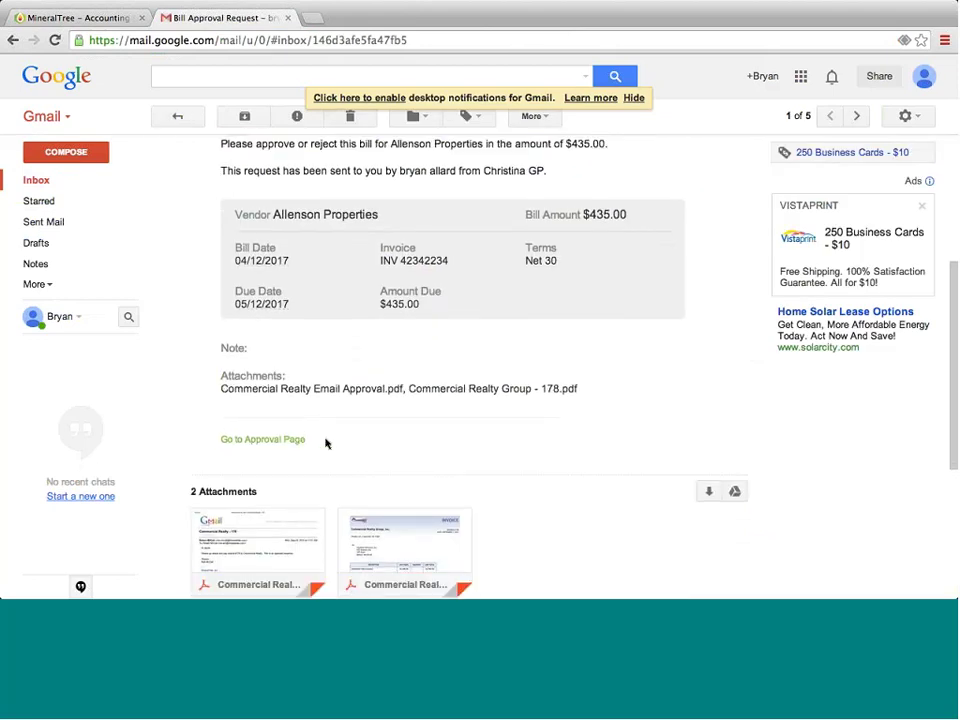
pyautogui.scroll(-1, 268, 480)
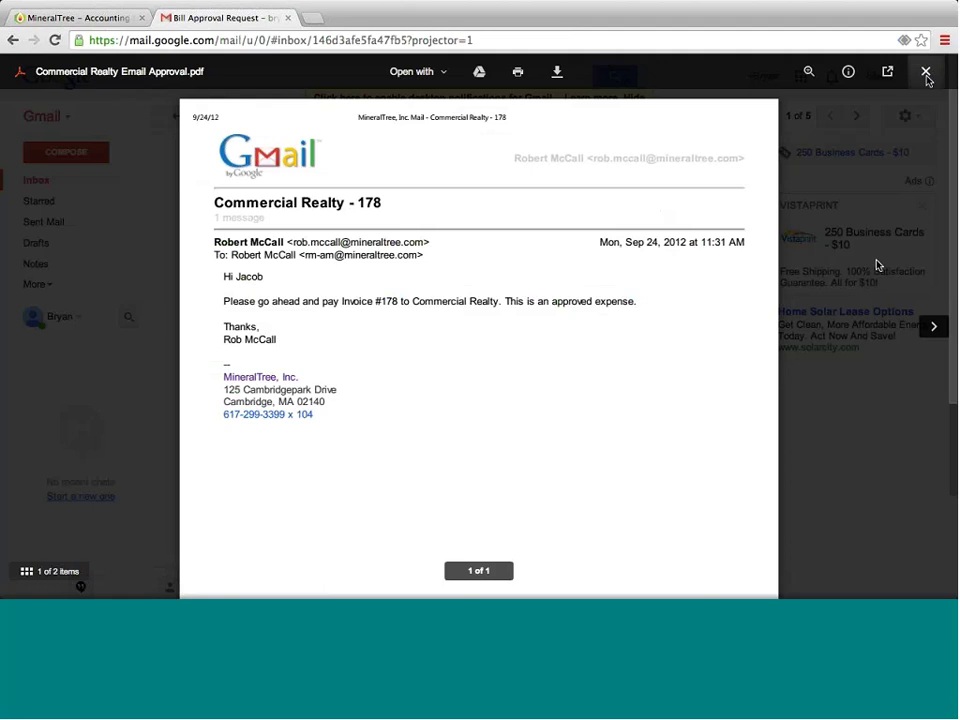
pyautogui.click(925, 73)
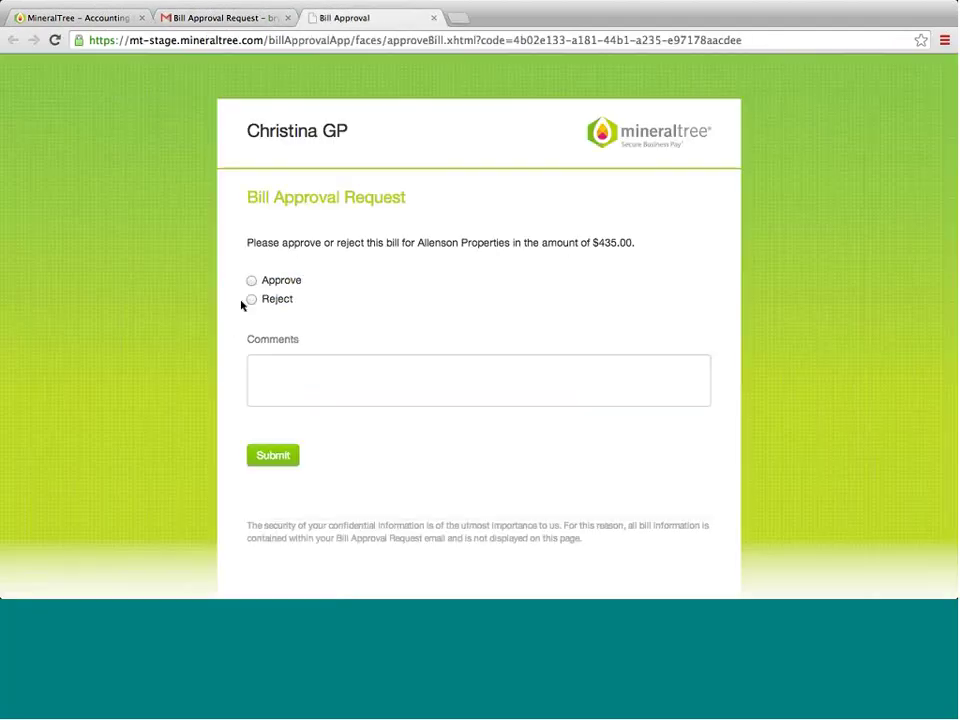
# - Approve the Allenson Properties bill with the comment 'Looks good.' and return to unpaid bills
pyautogui.click(277, 281)
pyautogui.click(281, 370)
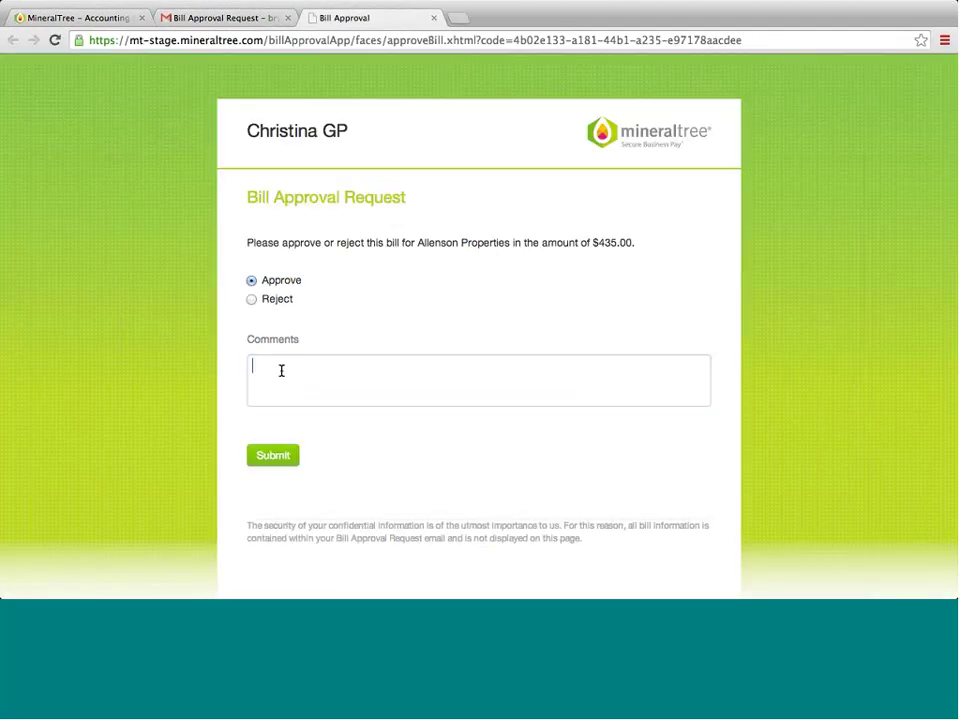
pyautogui.write('Looks good.')
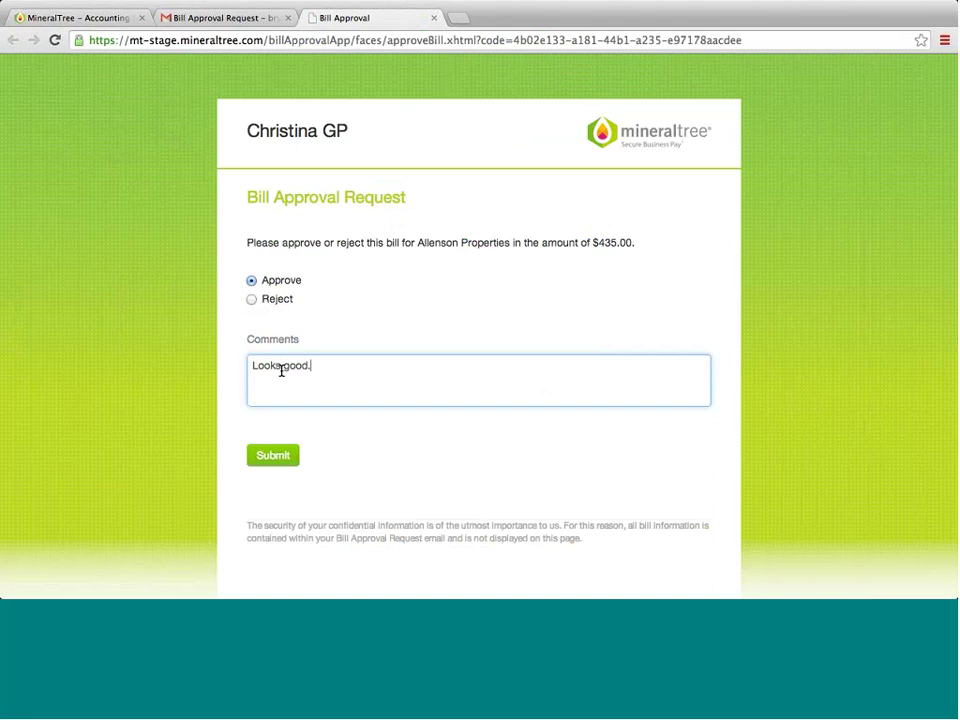
pyautogui.click(270, 466)
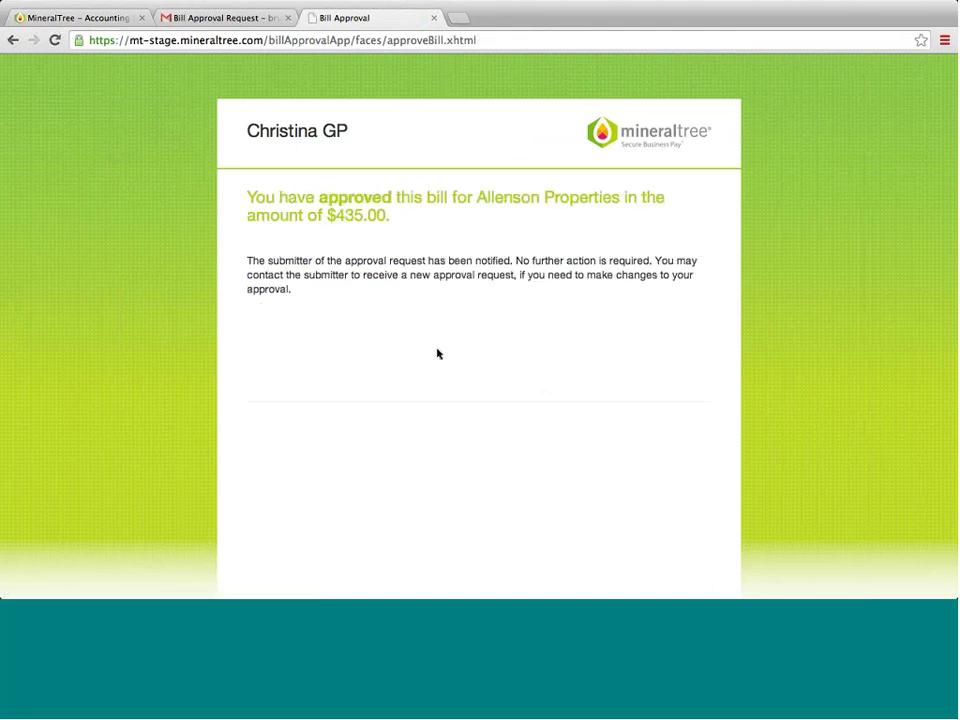
pyautogui.click(87, 27)
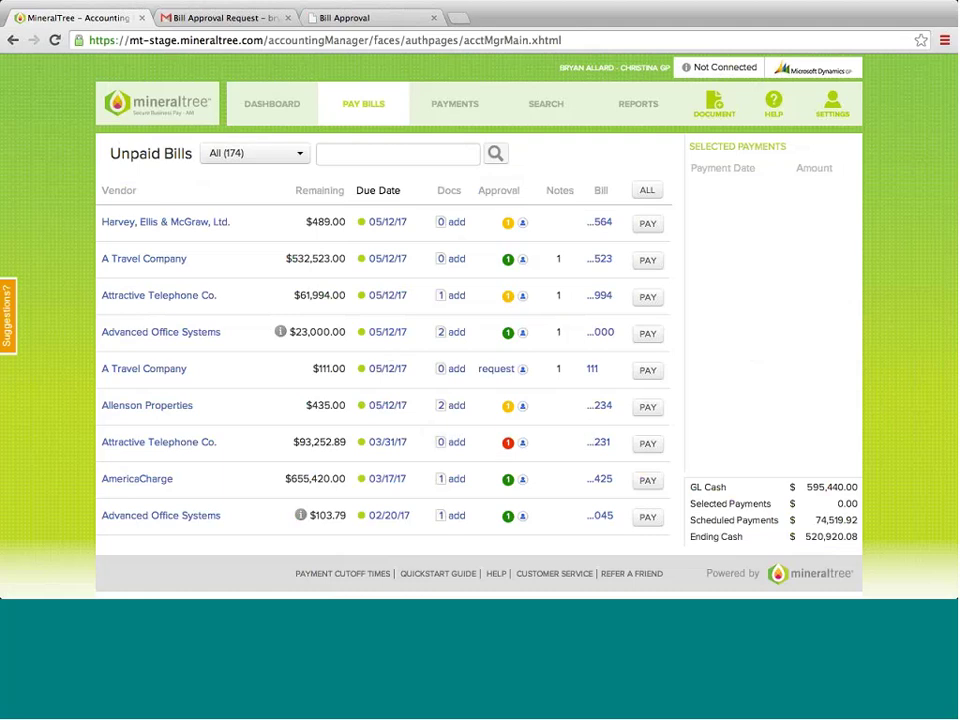
# - Mark the A Travel Company, Advanced Office Systems, Allenson Properties and AmericaCharge bills for payment
pyautogui.click(379, 111)
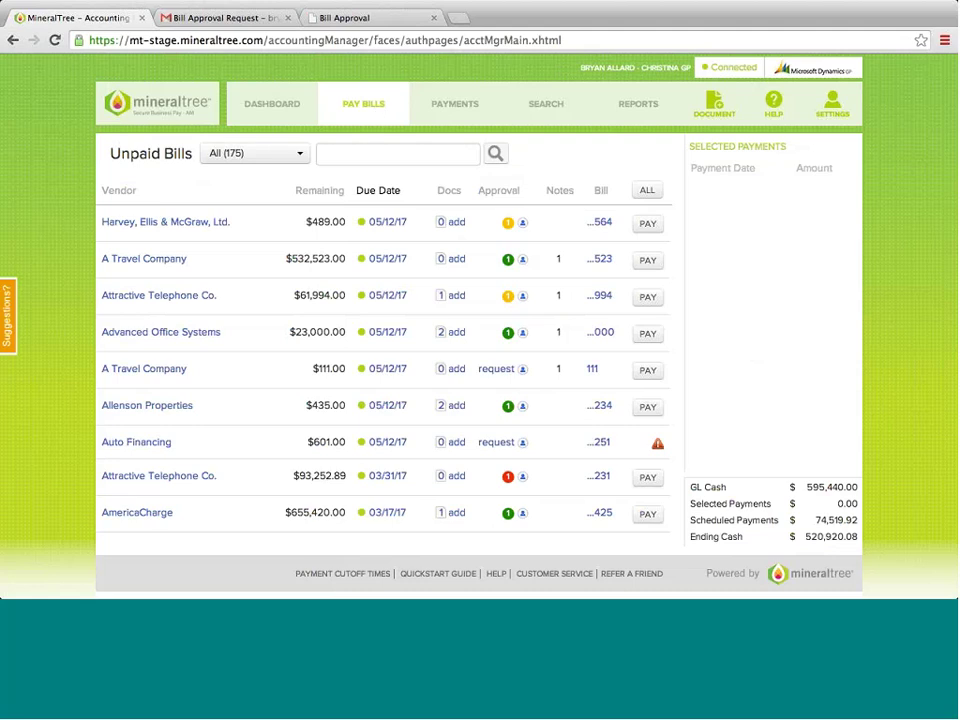
pyautogui.click(639, 262)
pyautogui.click(647, 298)
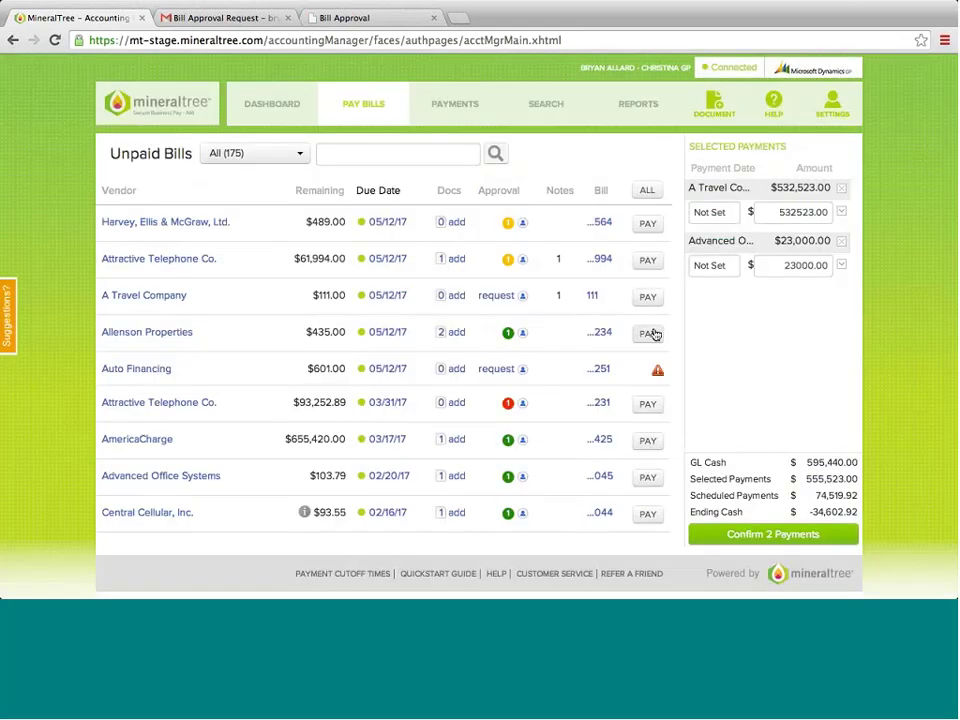
pyautogui.click(652, 333)
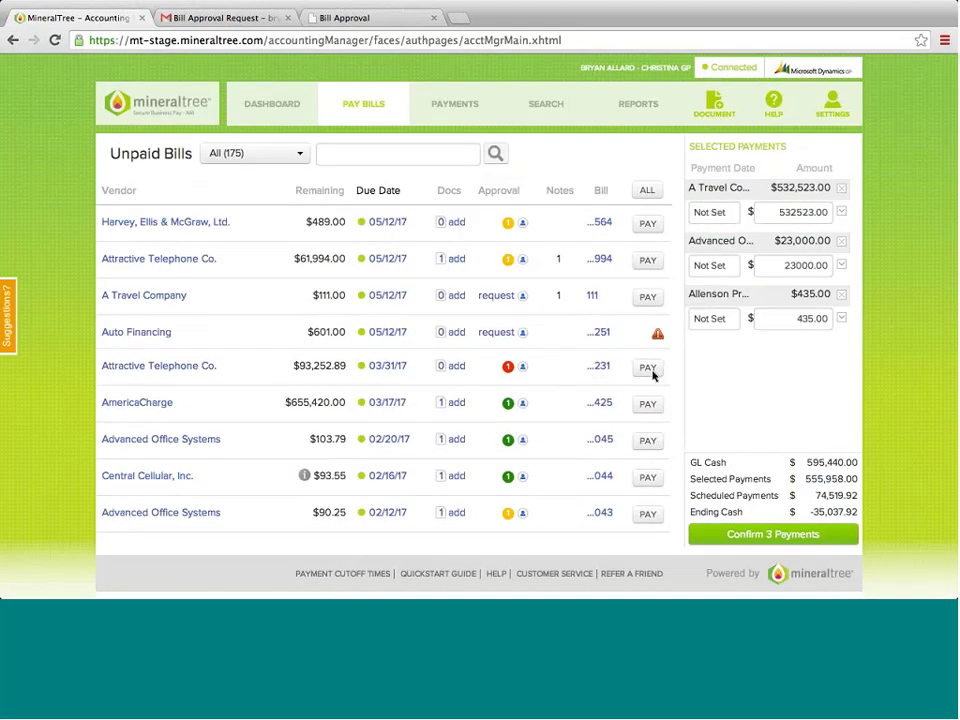
pyautogui.click(648, 403)
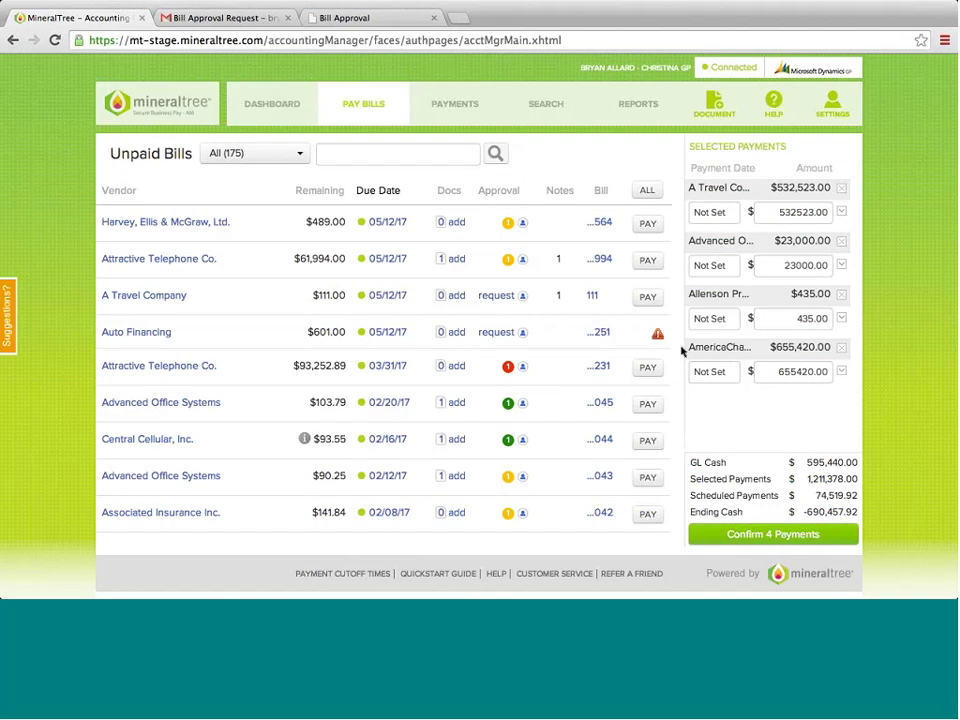
pyautogui.click(647, 404)
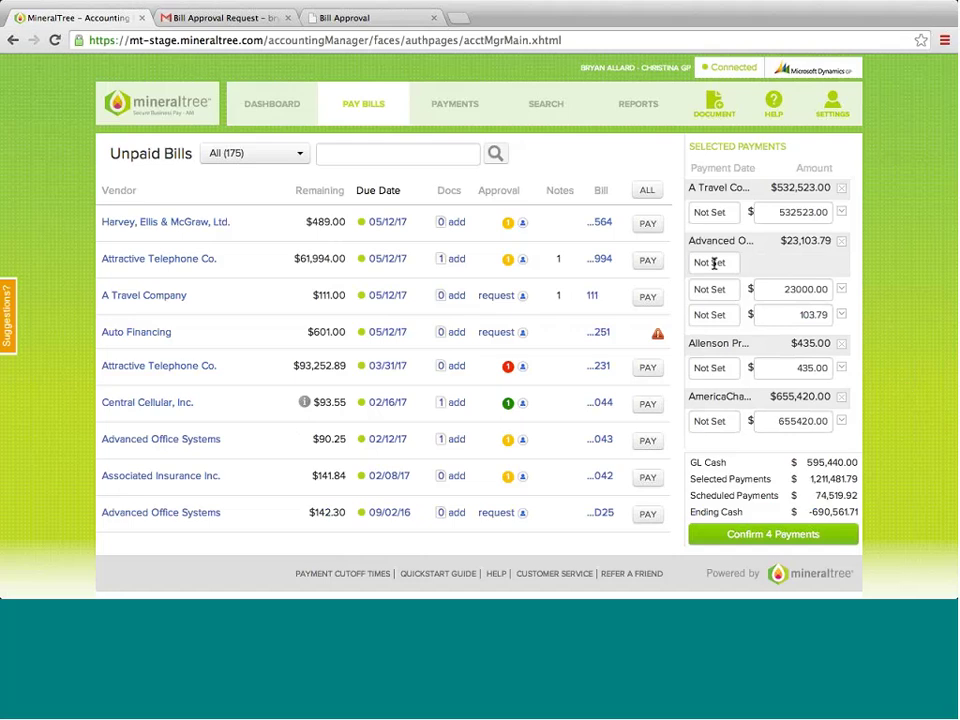
# - Date the Advanced Office Systems payment 06/28/14 and review the four payments
pyautogui.click(713, 262)
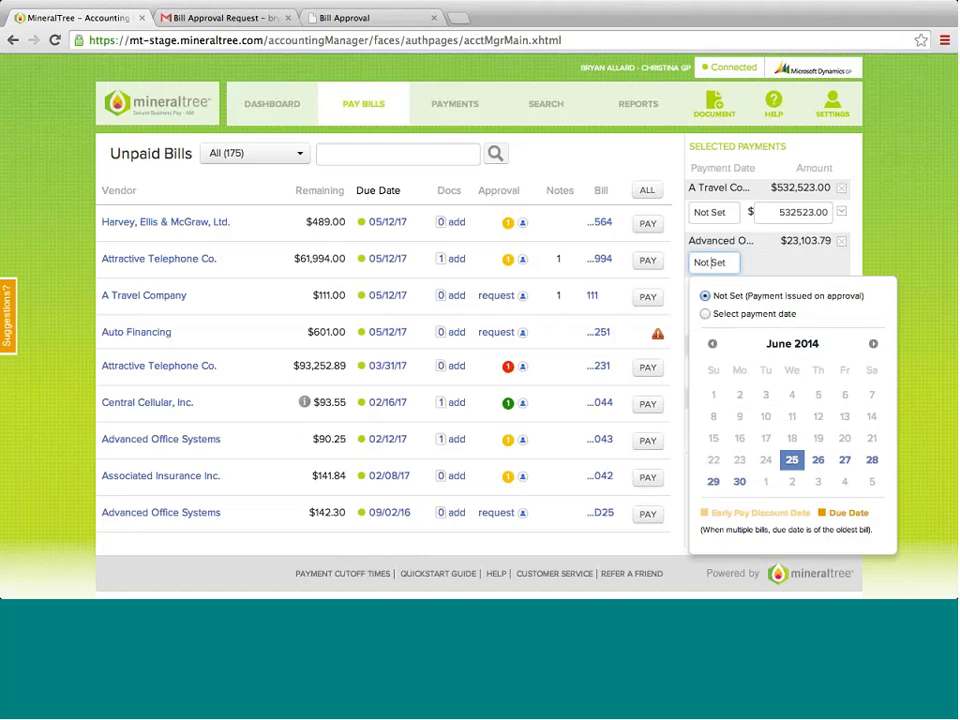
pyautogui.click(872, 460)
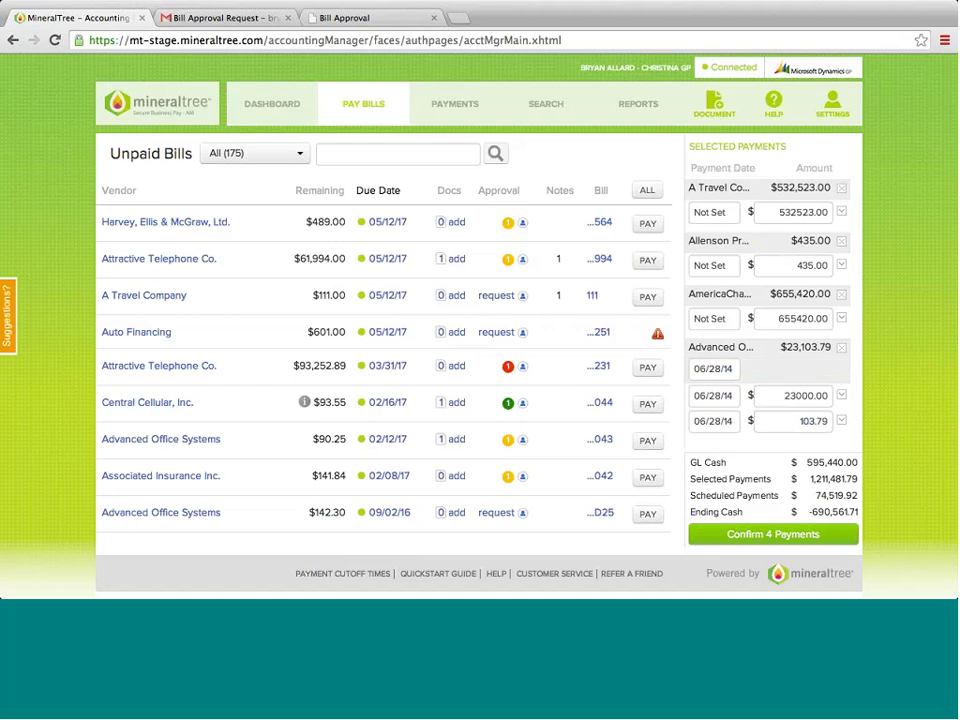
pyautogui.click(795, 538)
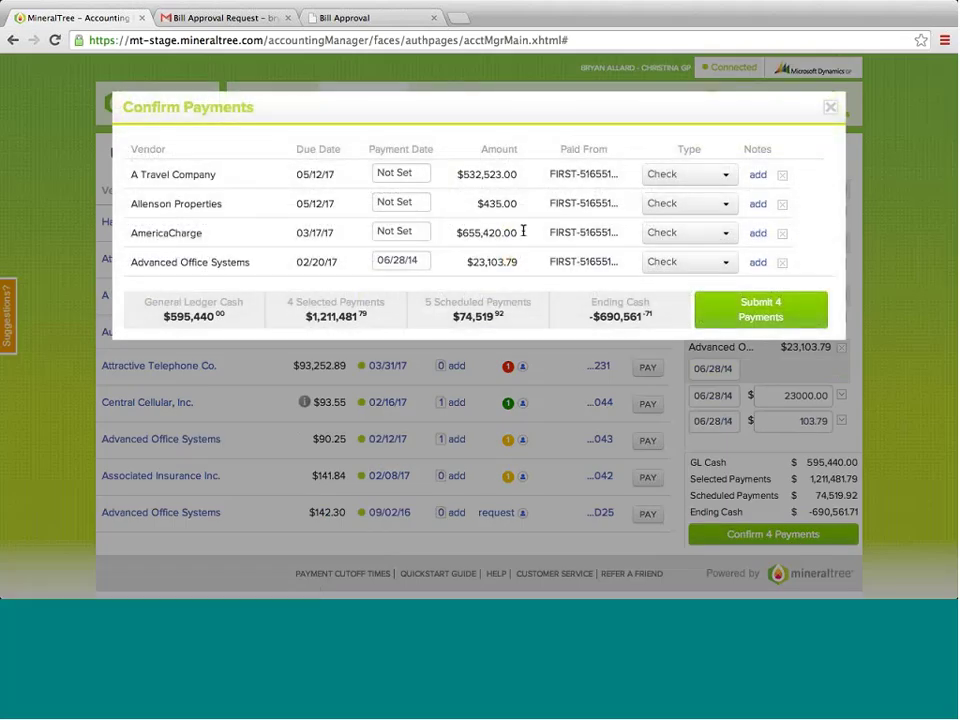
# - Keep Check as AmericaCharge's payment type and submit the four payments totalling $1,211,481.79
pyautogui.click(699, 243)
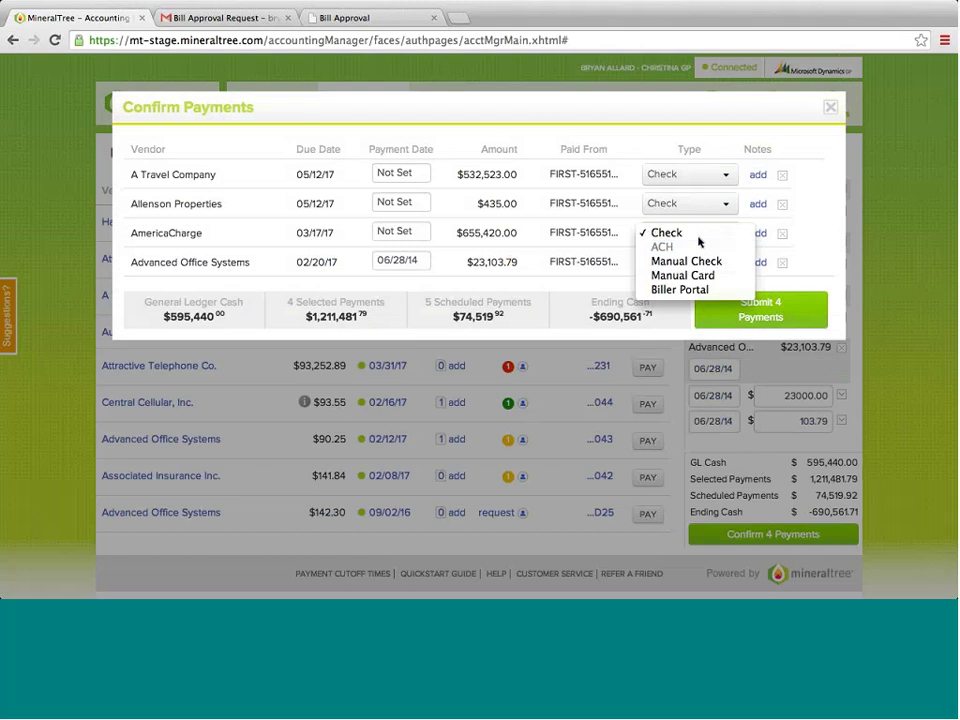
pyautogui.click(699, 240)
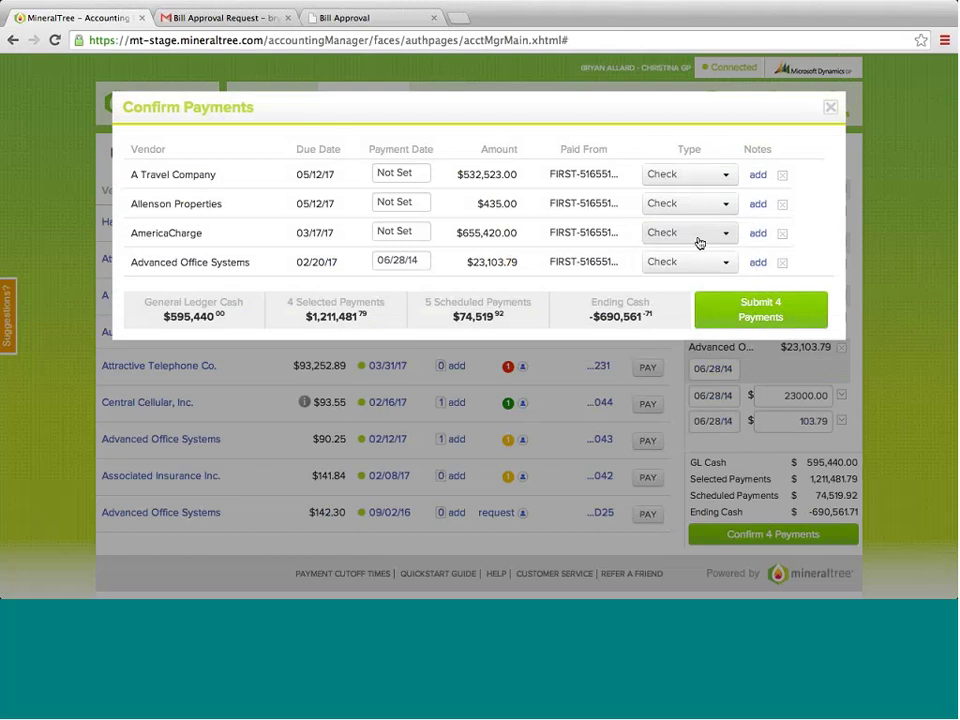
pyautogui.click(712, 306)
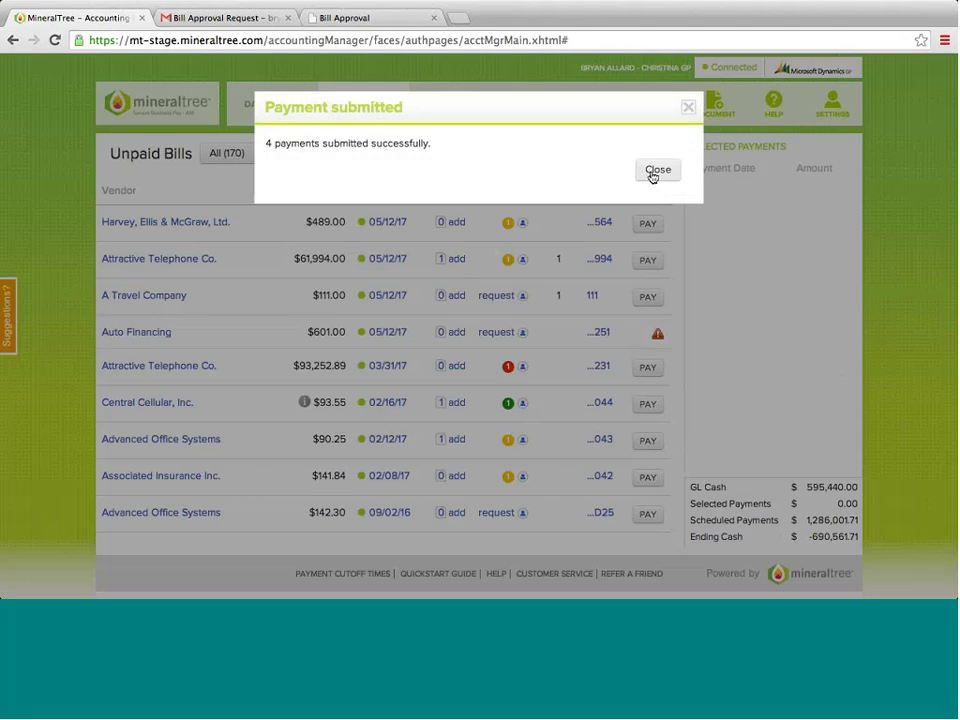
pyautogui.click(649, 170)
pyautogui.click(850, 110)
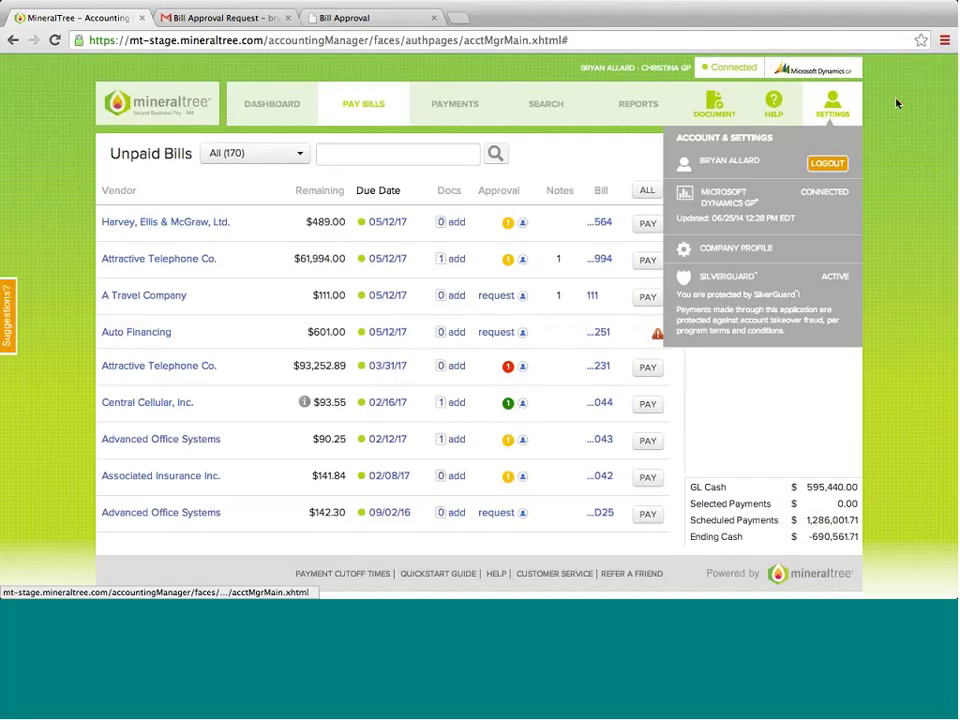
# - Log out and sign in with the approver account's e-mail and password
pyautogui.click(827, 163)
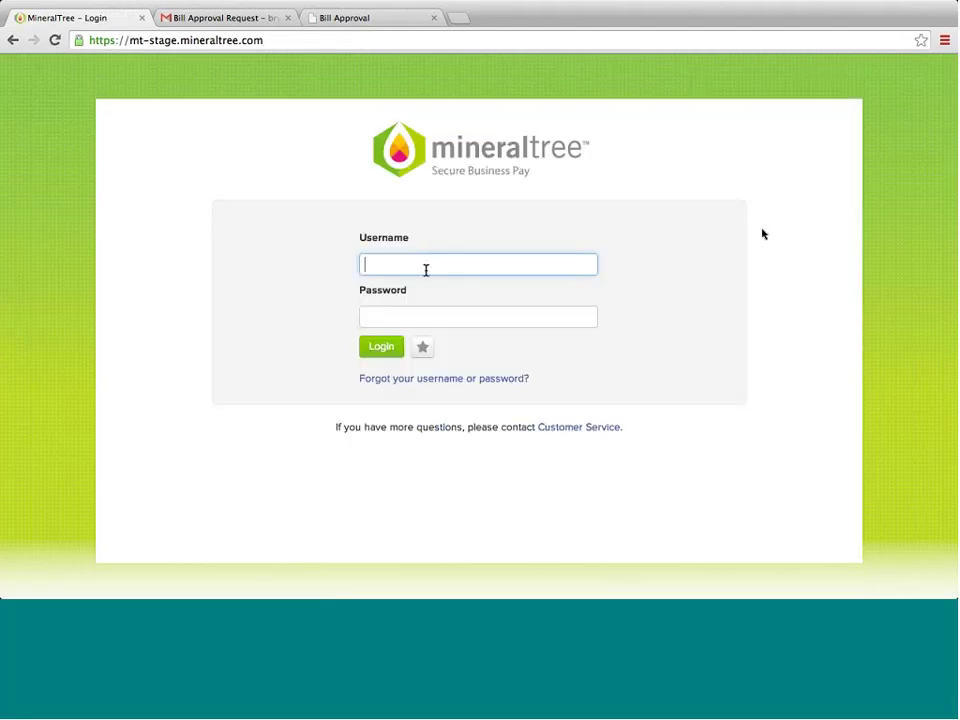
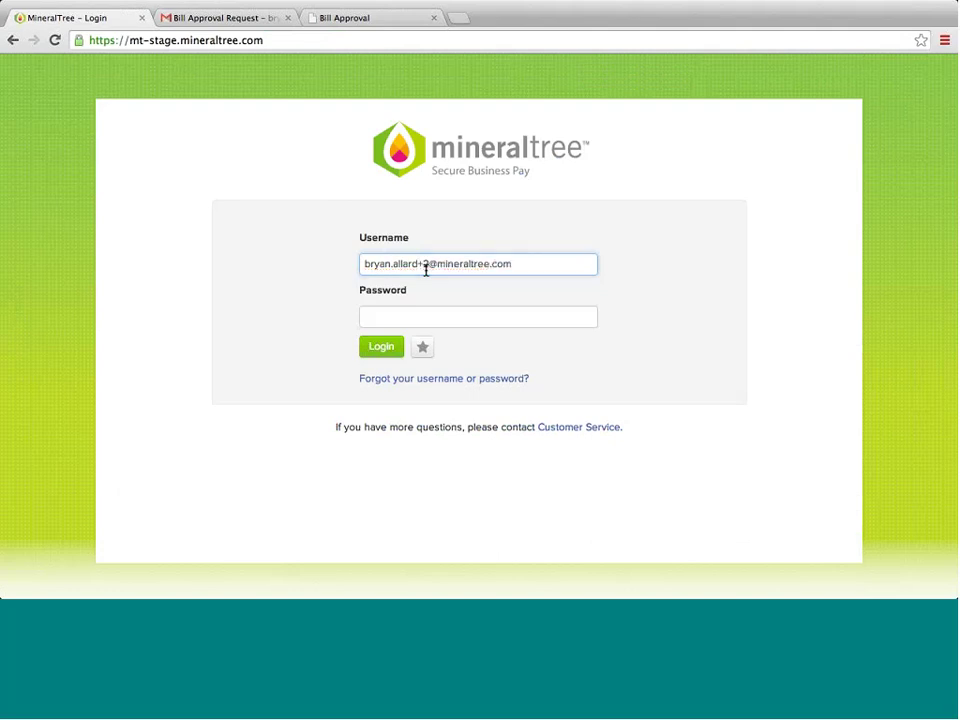
pyautogui.press('Tab')
pyautogui.write('******')
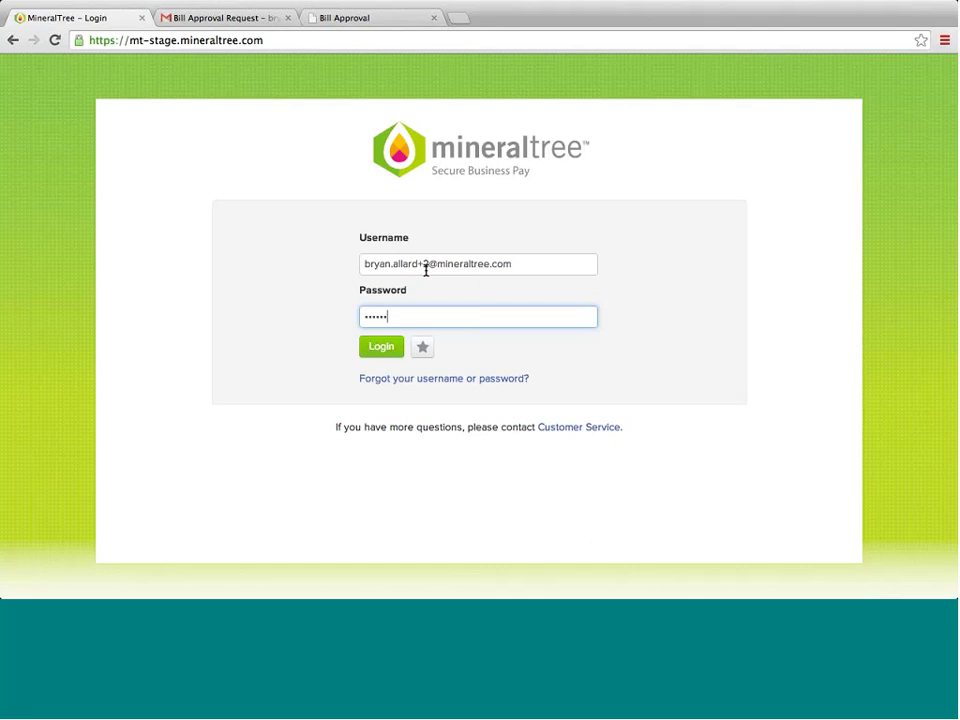
pyautogui.write('****')
pyautogui.click(376, 346)
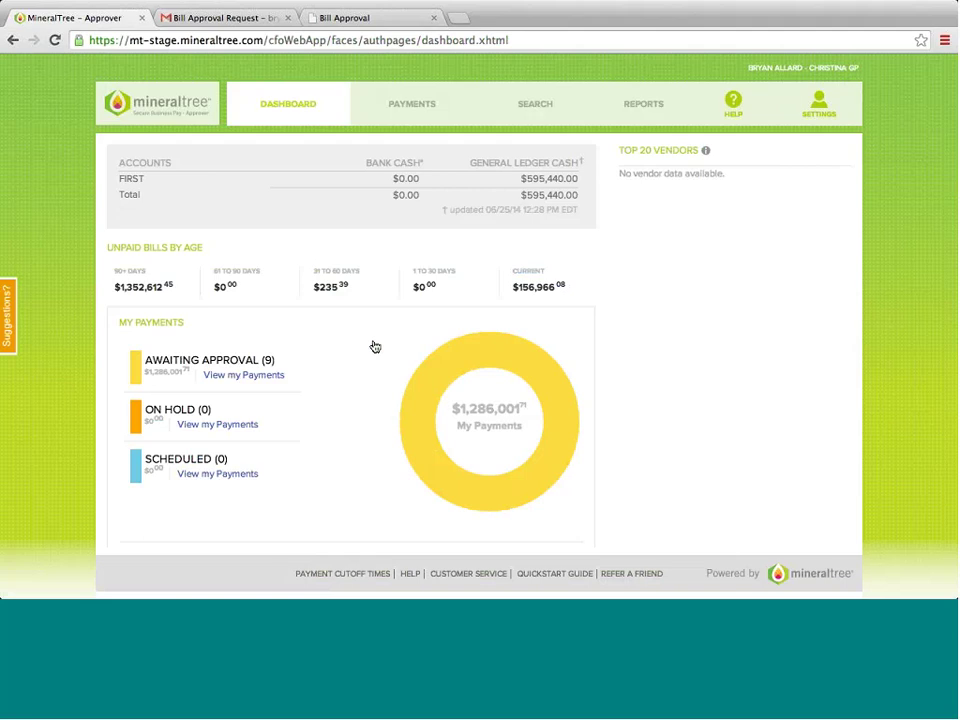
# - Approve the first awaiting payment, $325.34 to Business Equipment Center
pyautogui.click(426, 106)
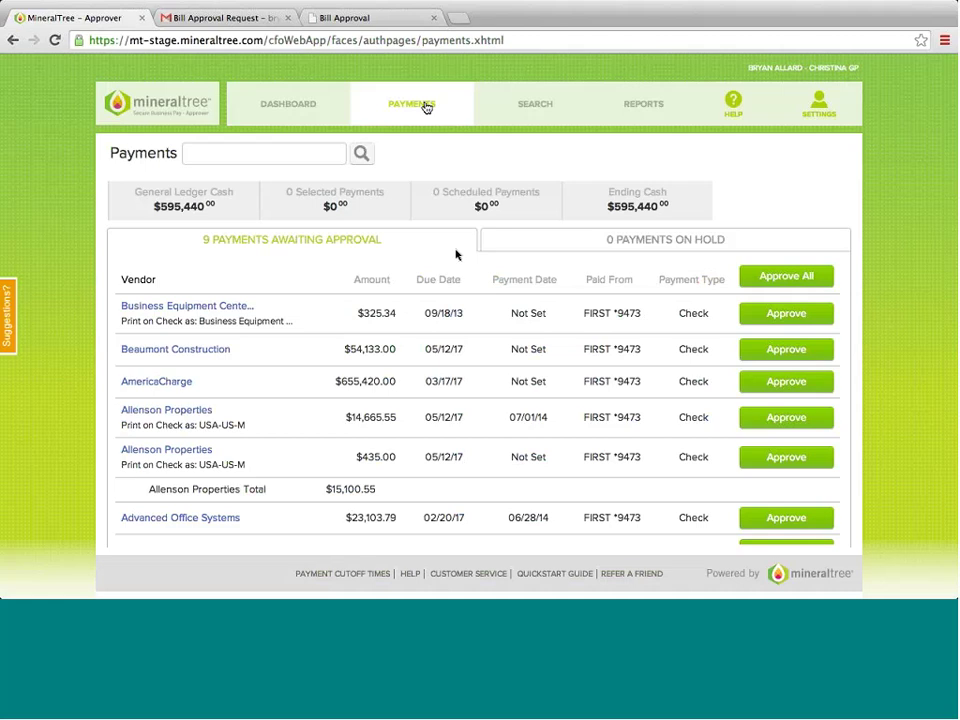
pyautogui.click(767, 320)
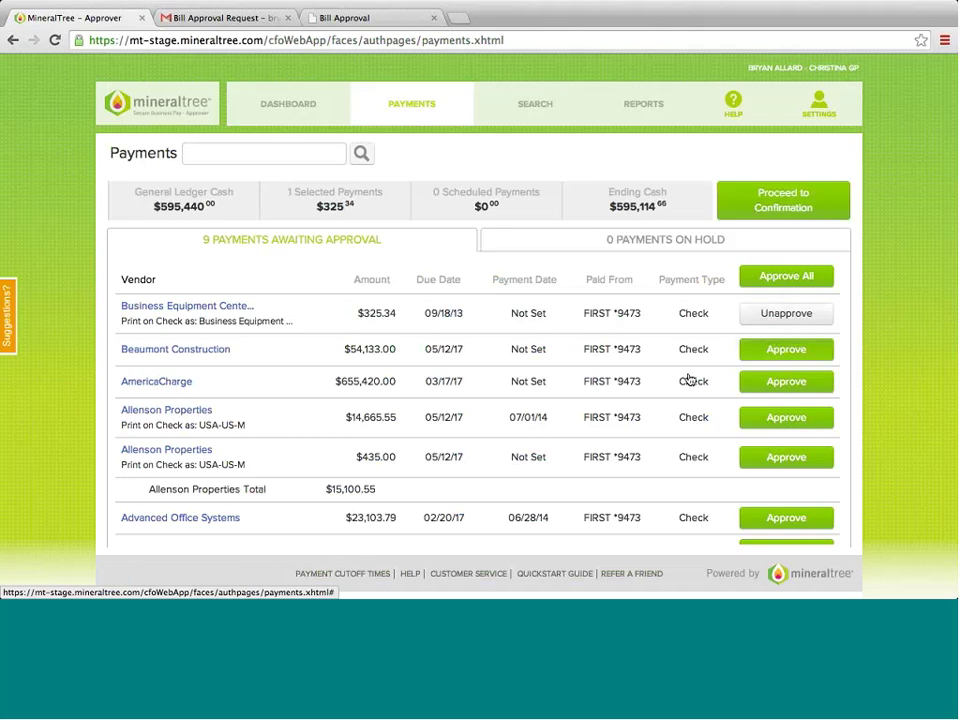
# - Review the Beaumont Construction payment details and approve it
pyautogui.click(207, 351)
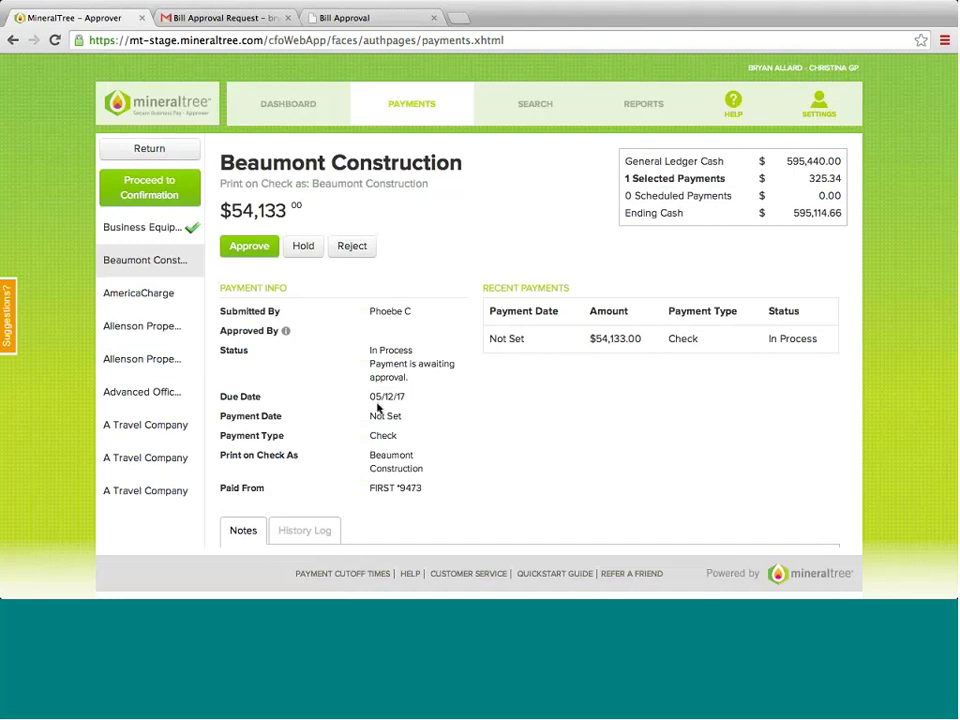
pyautogui.scroll(-5, 377, 407)
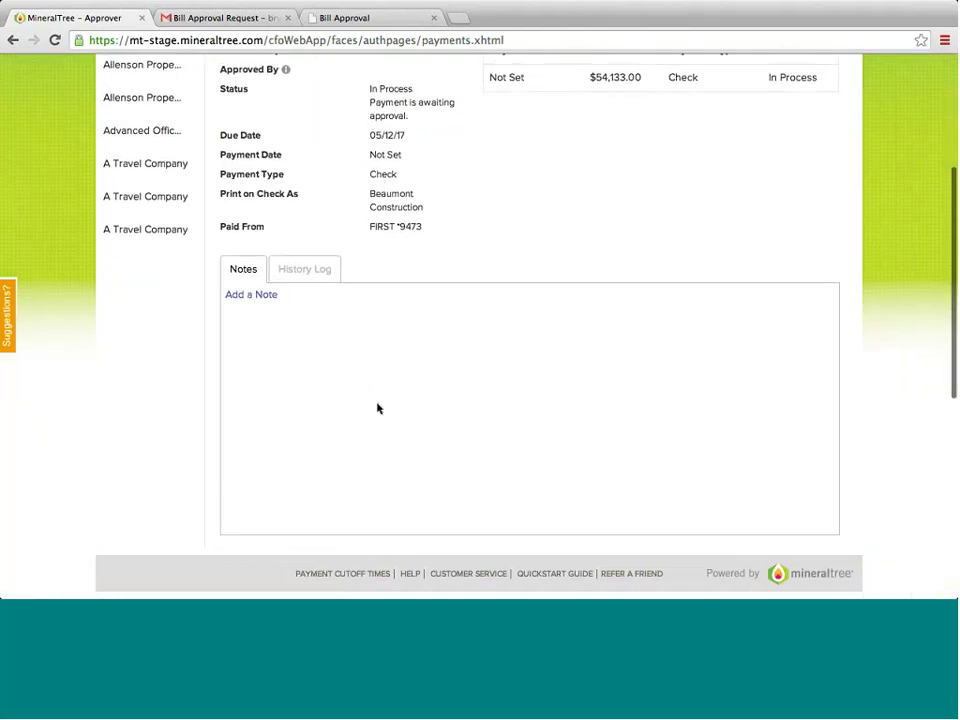
pyautogui.scroll(-3, 377, 407)
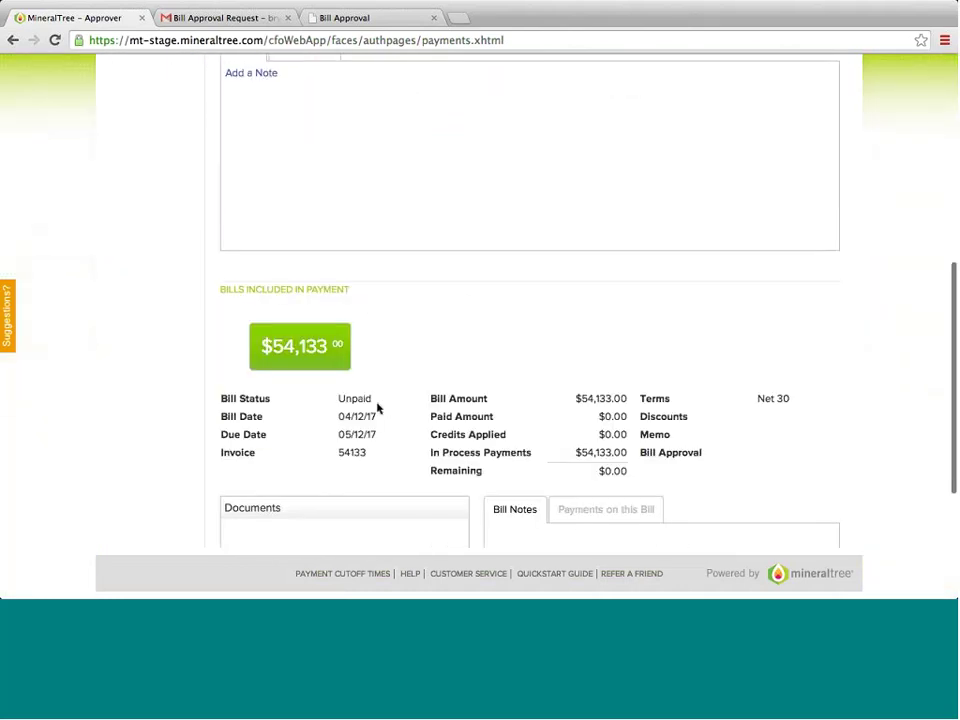
pyautogui.scroll(-2, 377, 407)
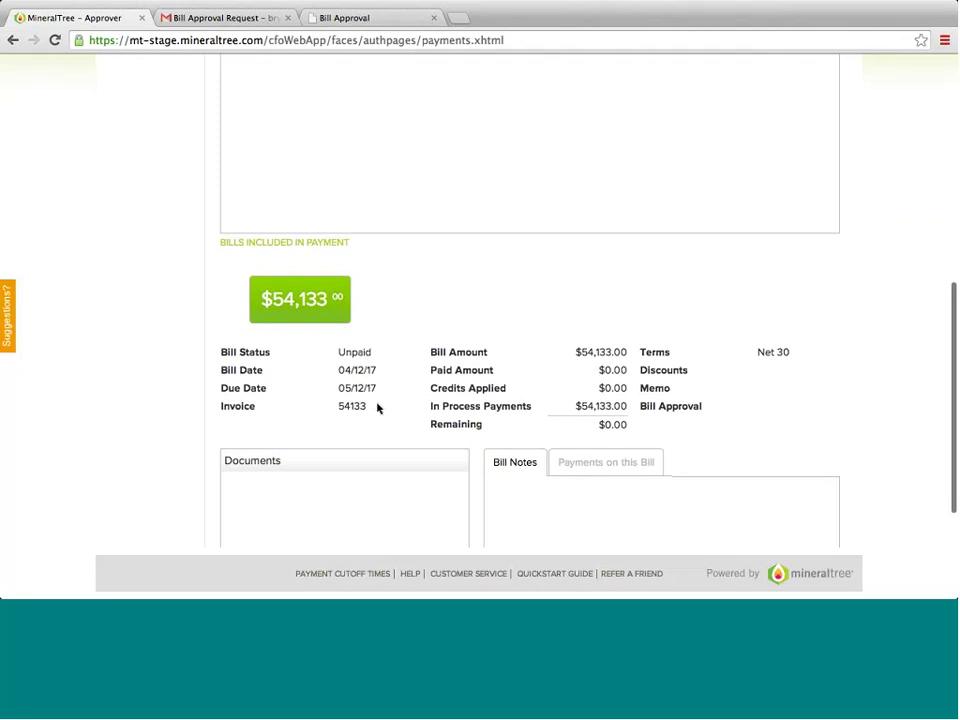
pyautogui.scroll(5, 377, 407)
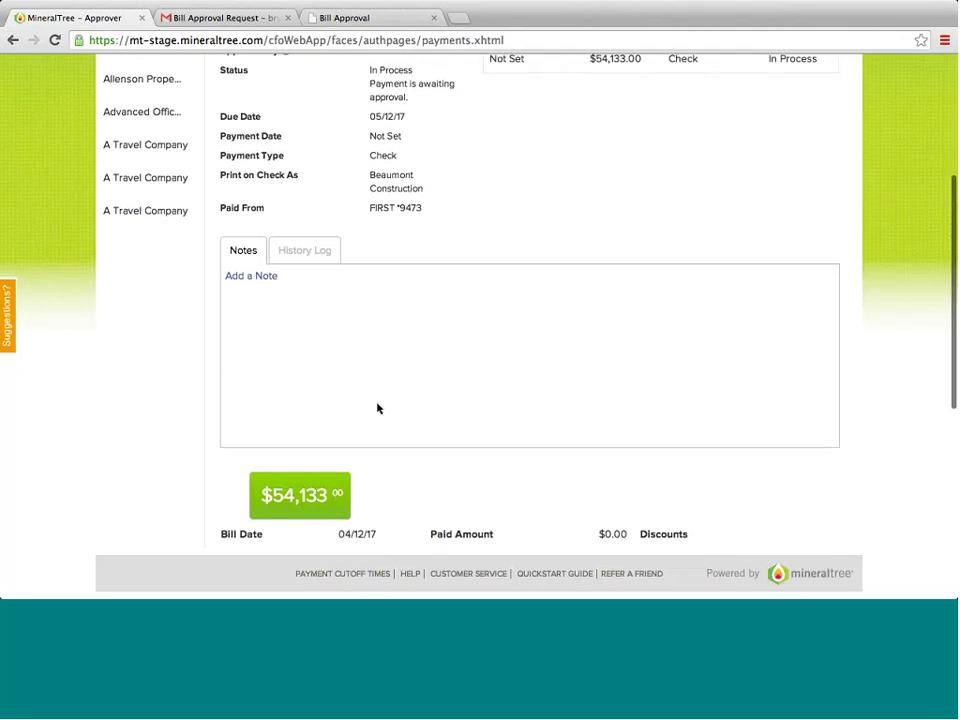
pyautogui.scroll(1, 377, 407)
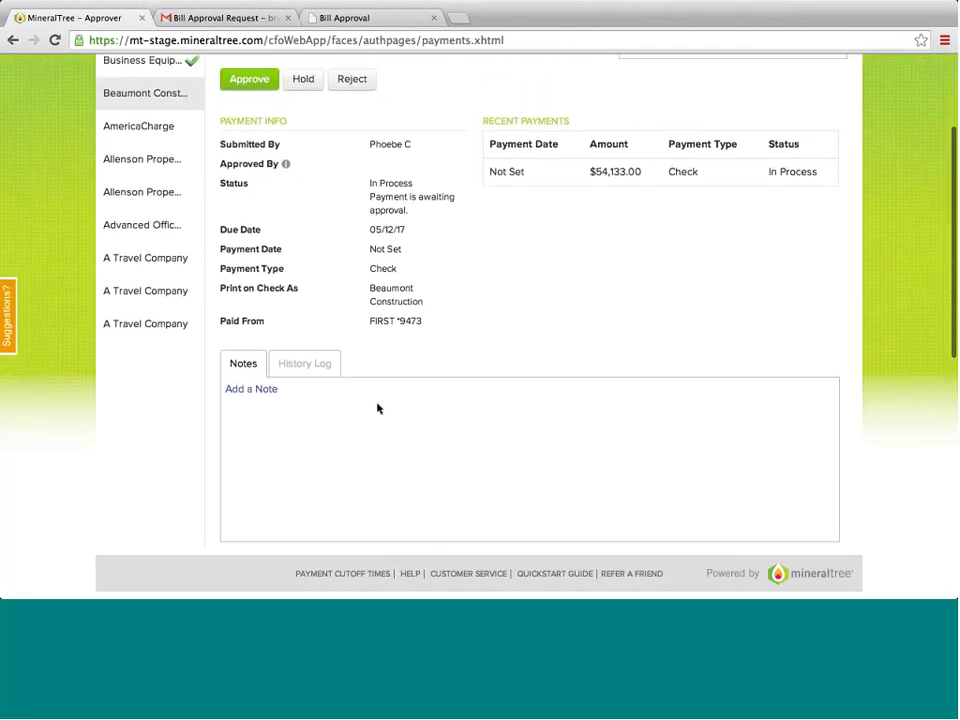
pyautogui.click(250, 81)
# - Check AmericaCharge's attached FisherKlein document and approve the AmericaCharge payment
pyautogui.scroll(-10, 283, 250)
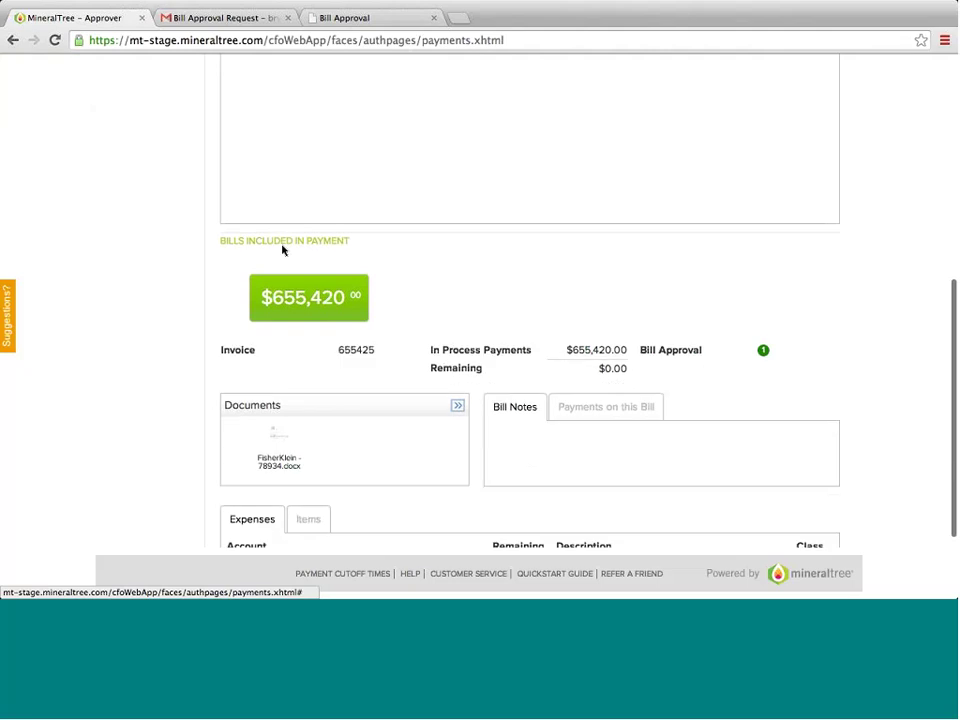
pyautogui.click(270, 321)
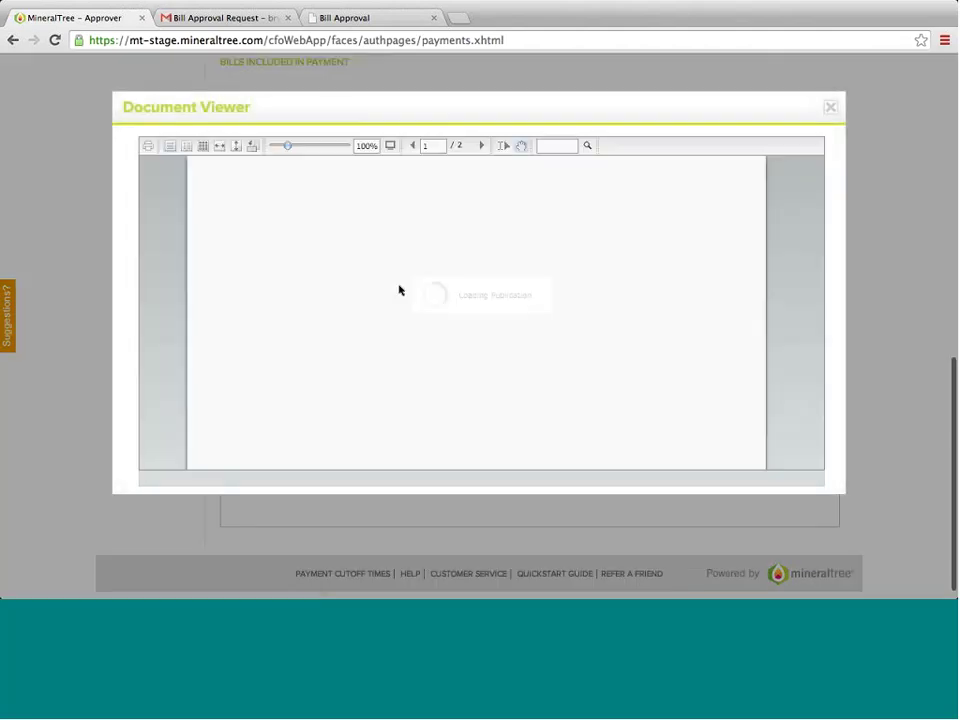
pyautogui.click(830, 107)
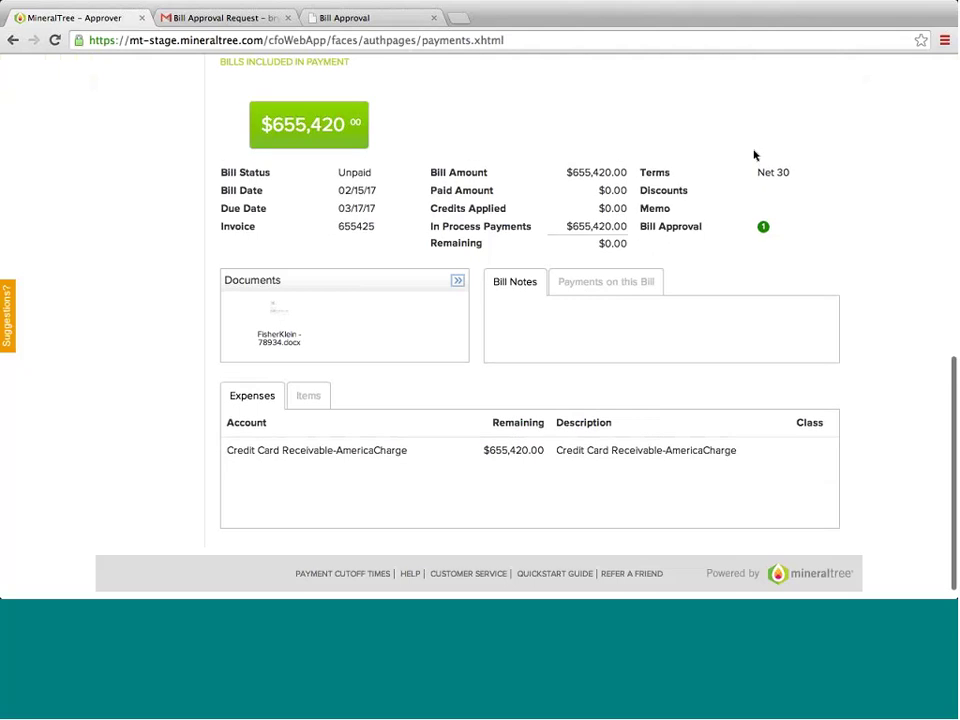
pyautogui.scroll(8, 754, 154)
pyautogui.scroll(3, 755, 155)
pyautogui.click(249, 204)
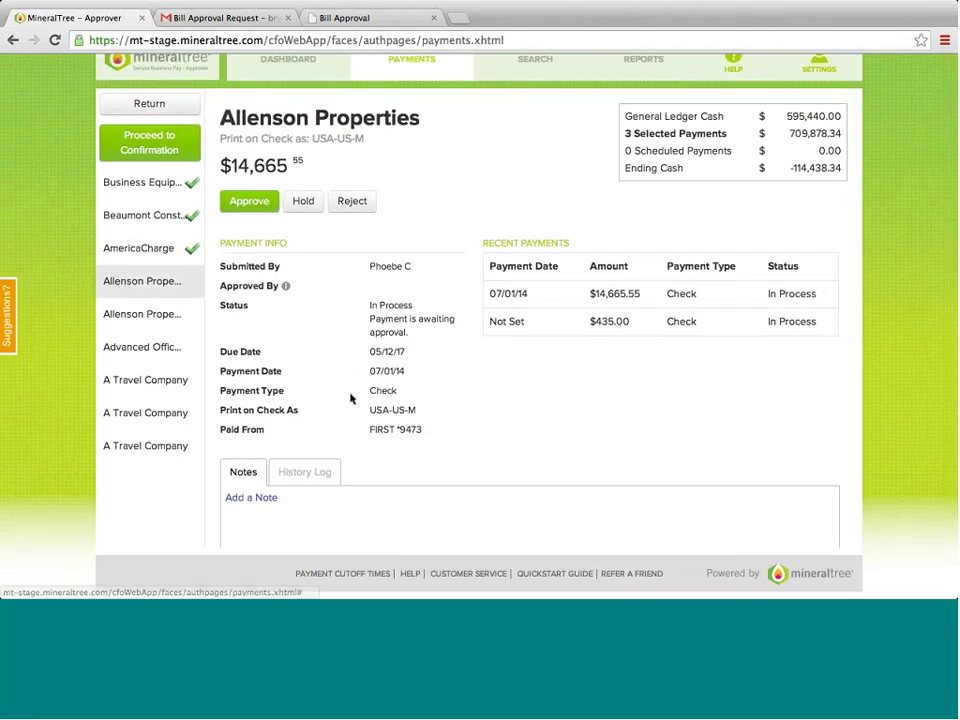
pyautogui.scroll(-5, 350, 398)
pyautogui.scroll(-3, 350, 398)
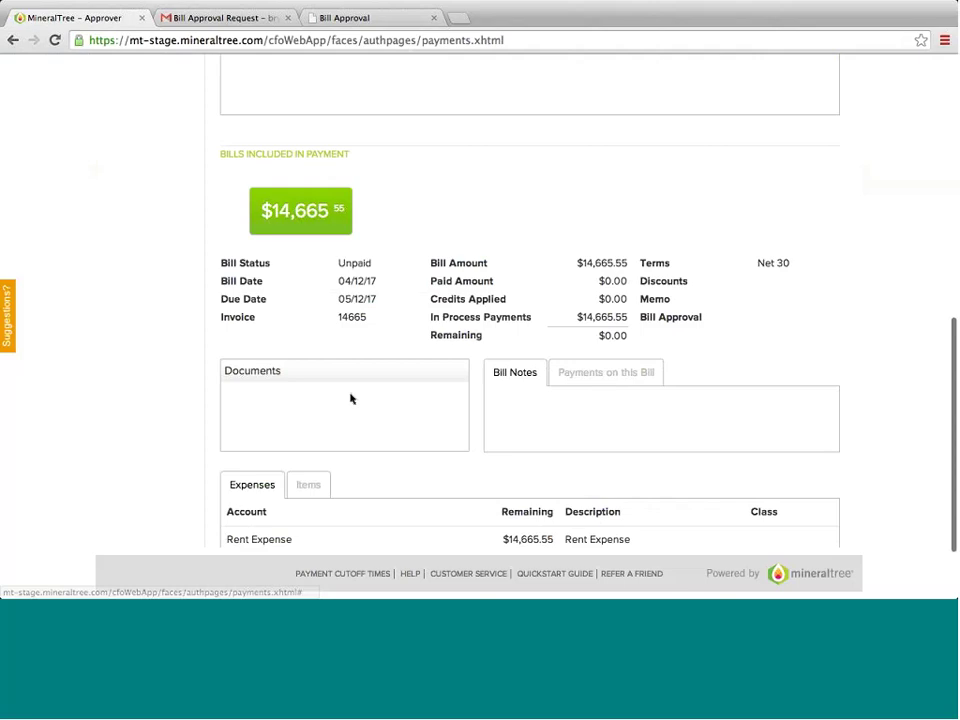
pyautogui.scroll(10, 495, 382)
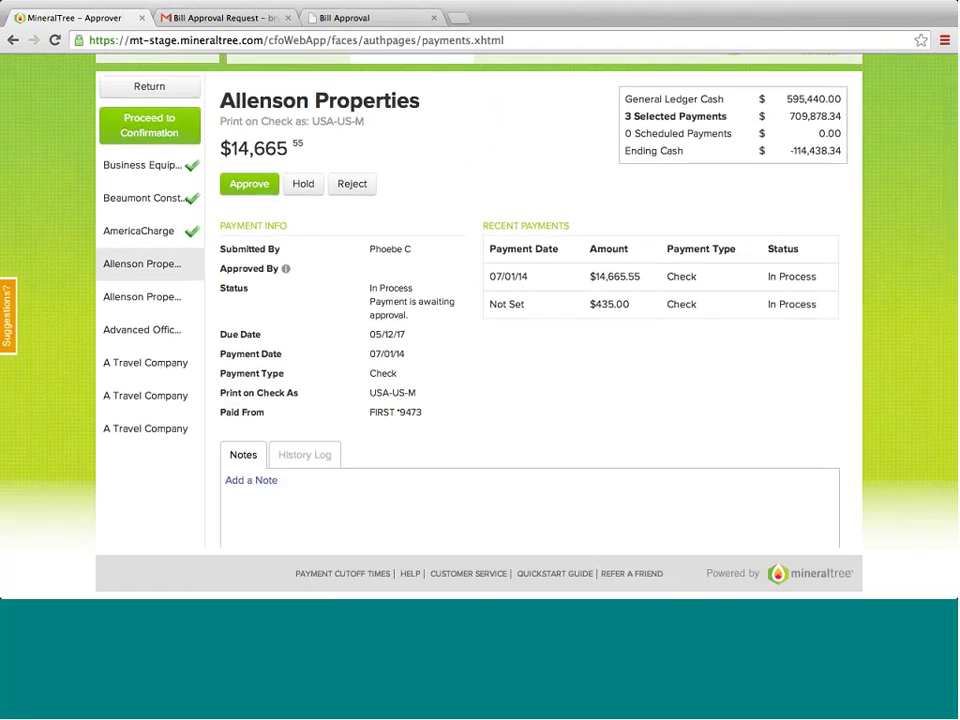
# - Reject the $14,665.55 Allenson Properties payment, giving 'No backup provided' as the reason
pyautogui.click(349, 188)
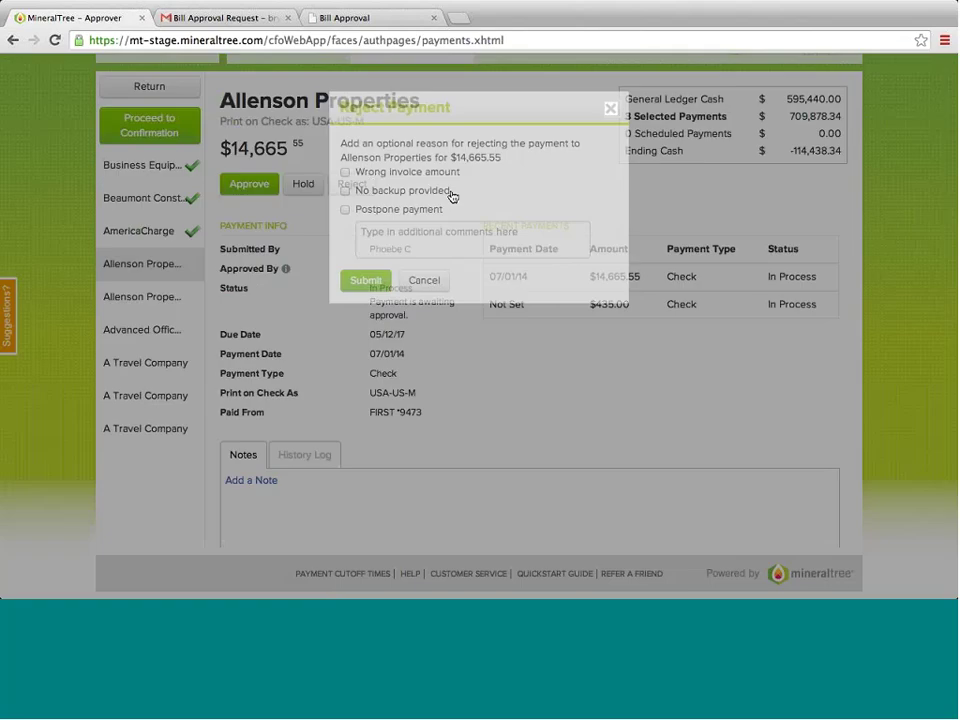
pyautogui.click(345, 191)
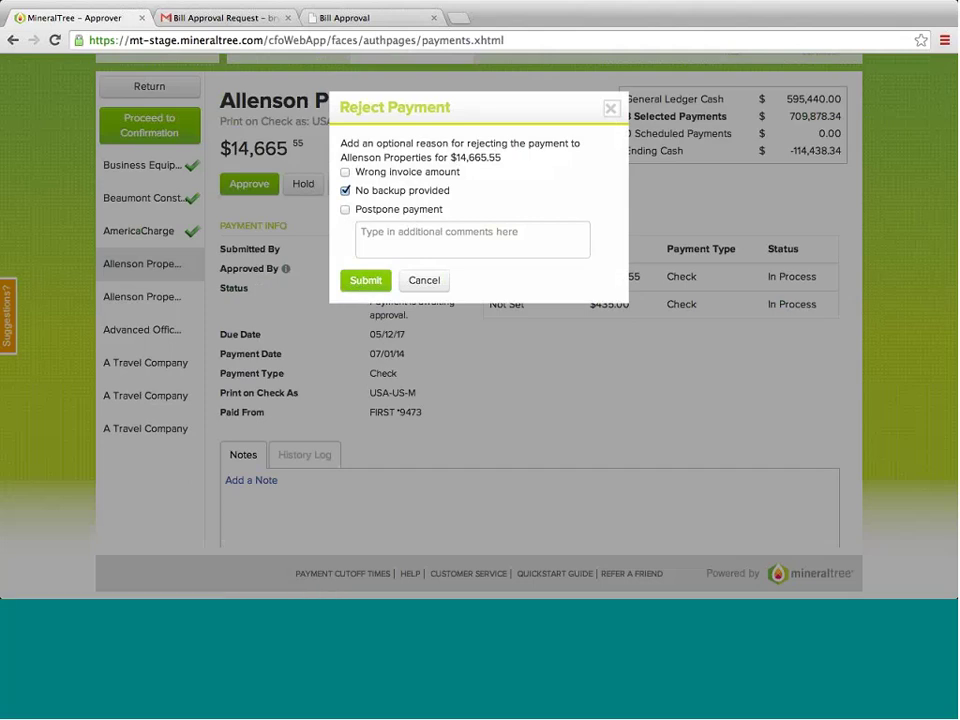
pyautogui.click(611, 110)
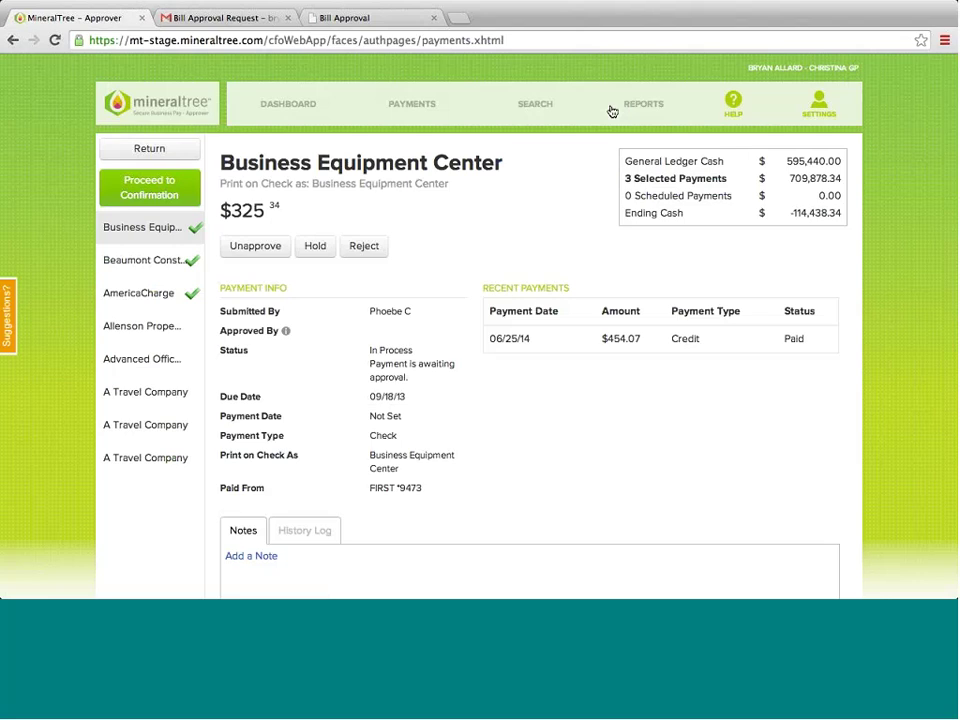
# - Confirm and submit the three selected payments totalling $709,878.34 for scheduling
pyautogui.click(168, 185)
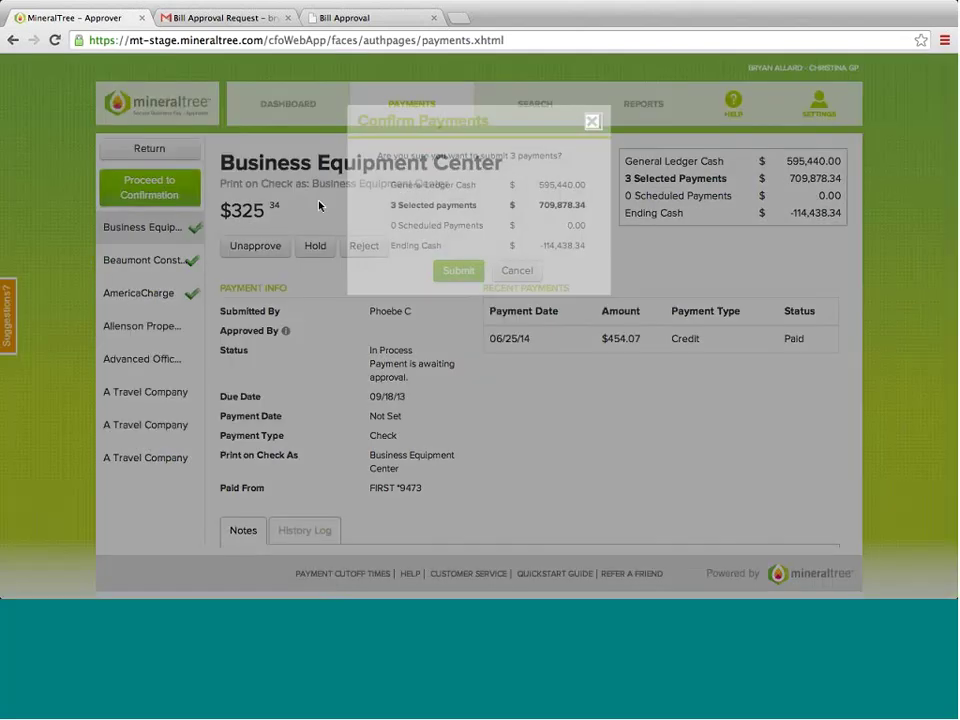
pyautogui.click(450, 267)
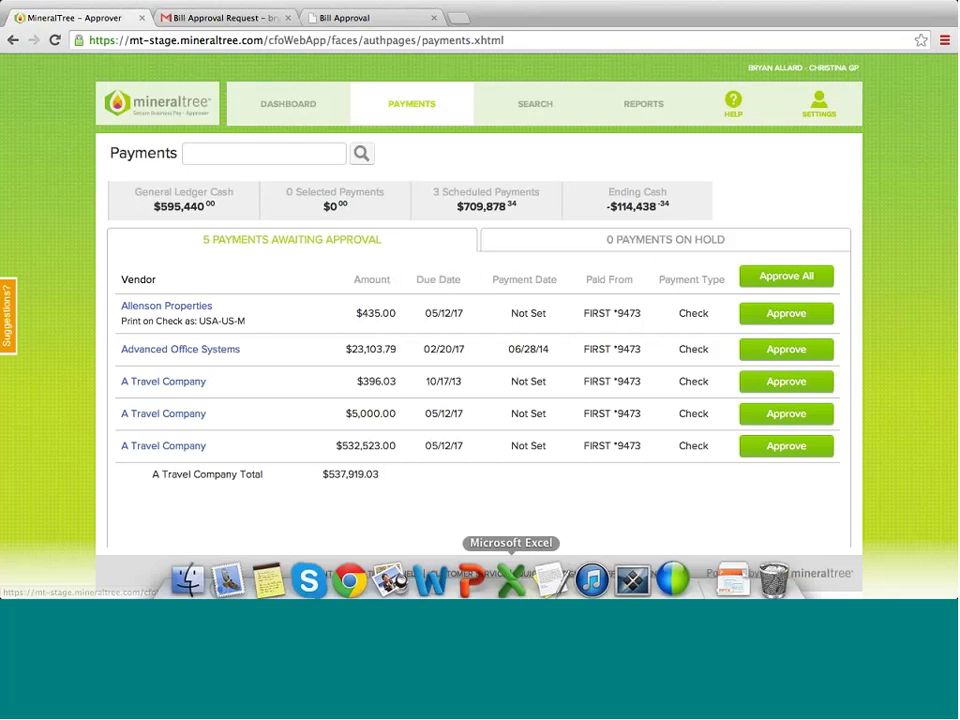
# - Return to the meeting and advance to the 'End-to-end AP Automation before lunch: product demonstration' slide
pyautogui.click(670, 590)
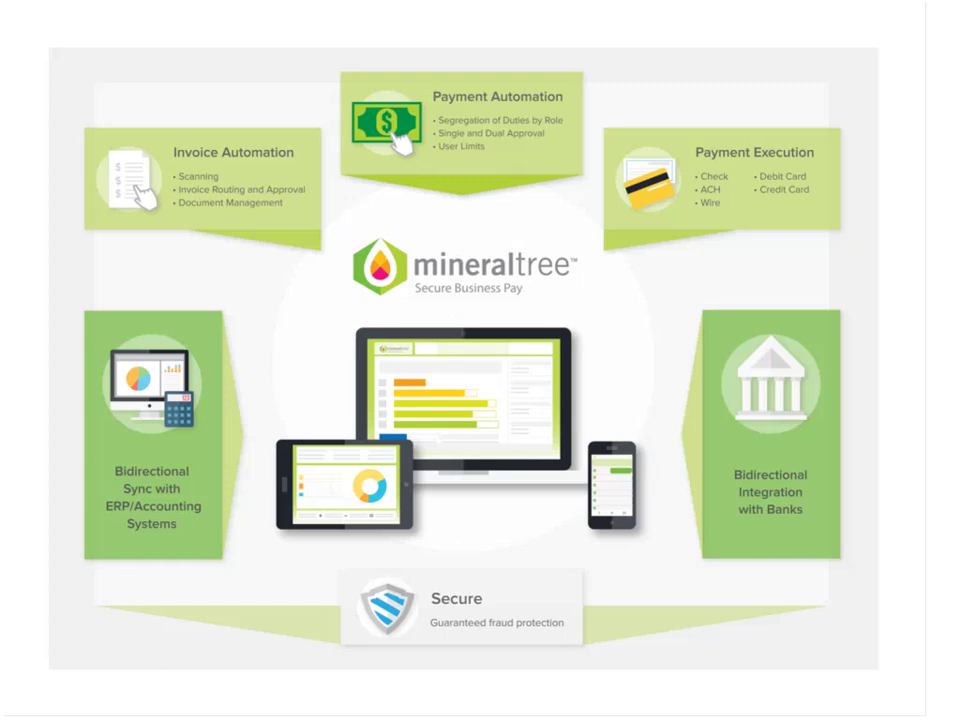
pyautogui.press('Right')
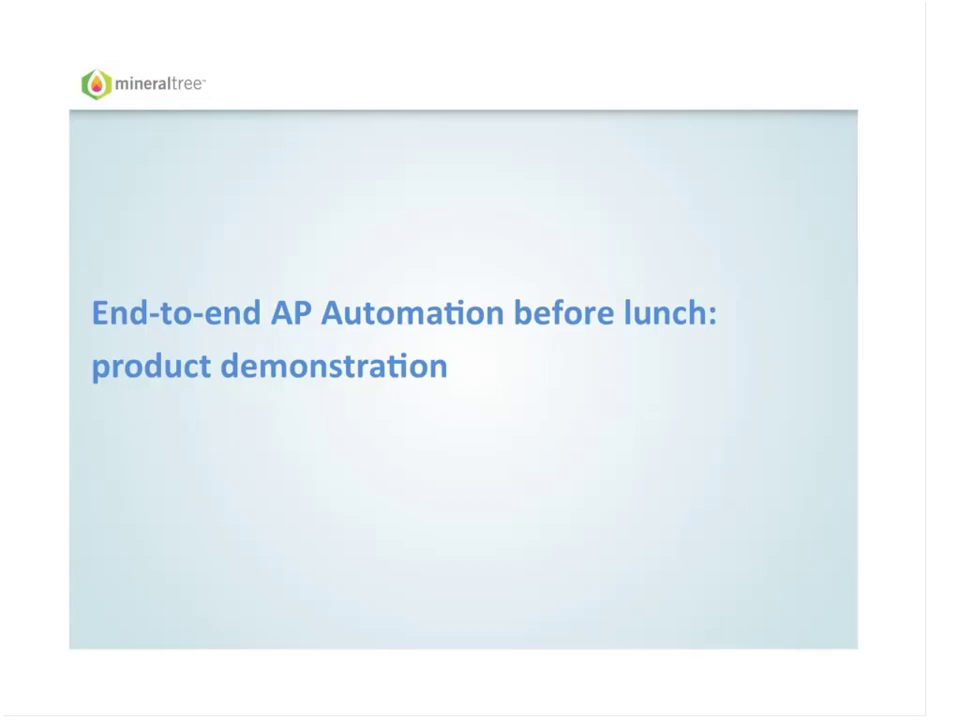